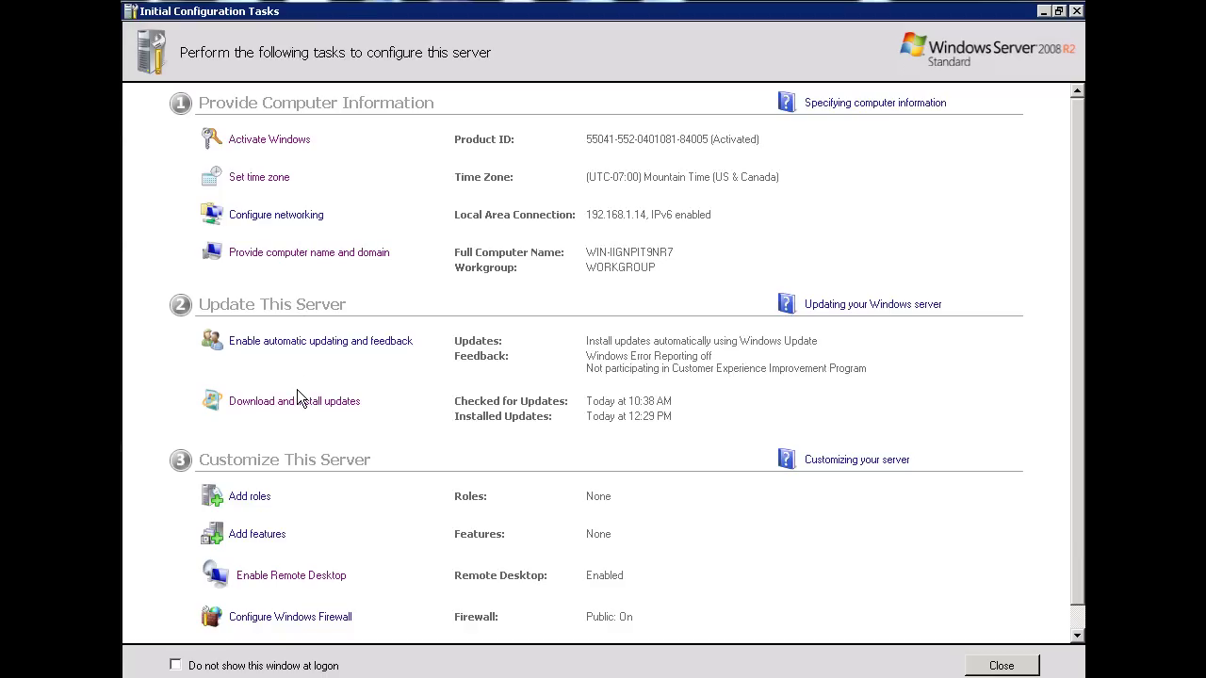
Select Active Directory Domain Services as a role, adding the required .NET Framework 3.5.1 features.
{"action": "left_click", "coordinate": [248, 501]}
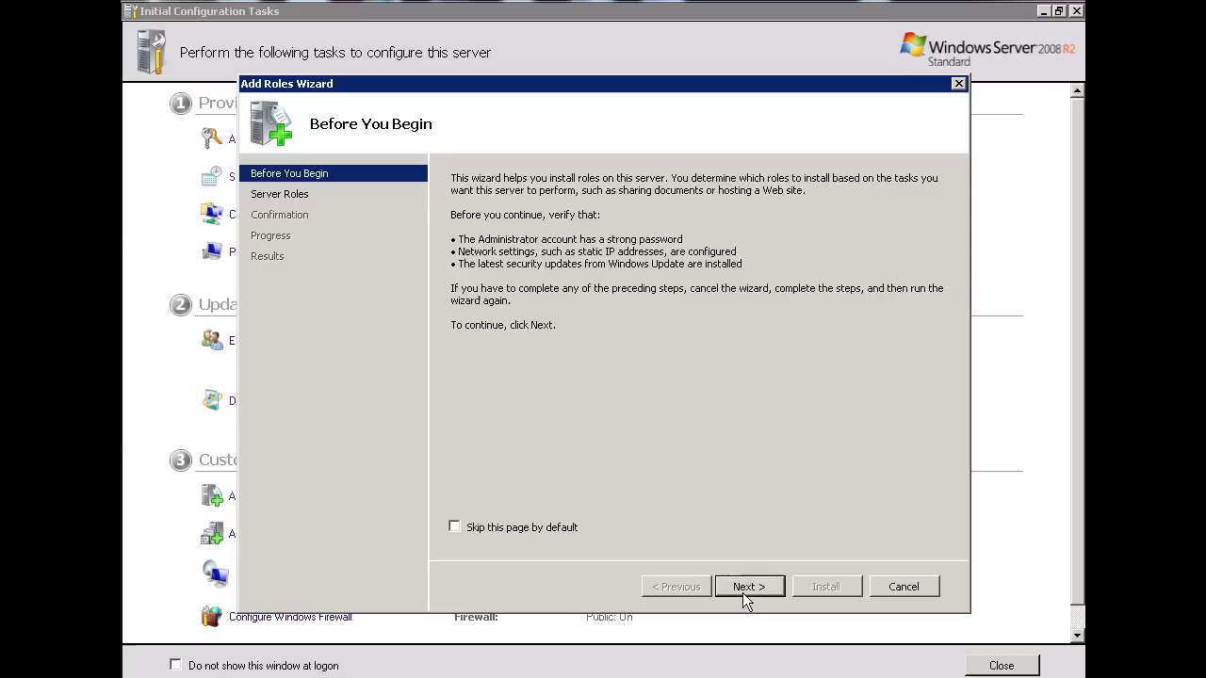
{"action": "left_click", "coordinate": [742, 588]}
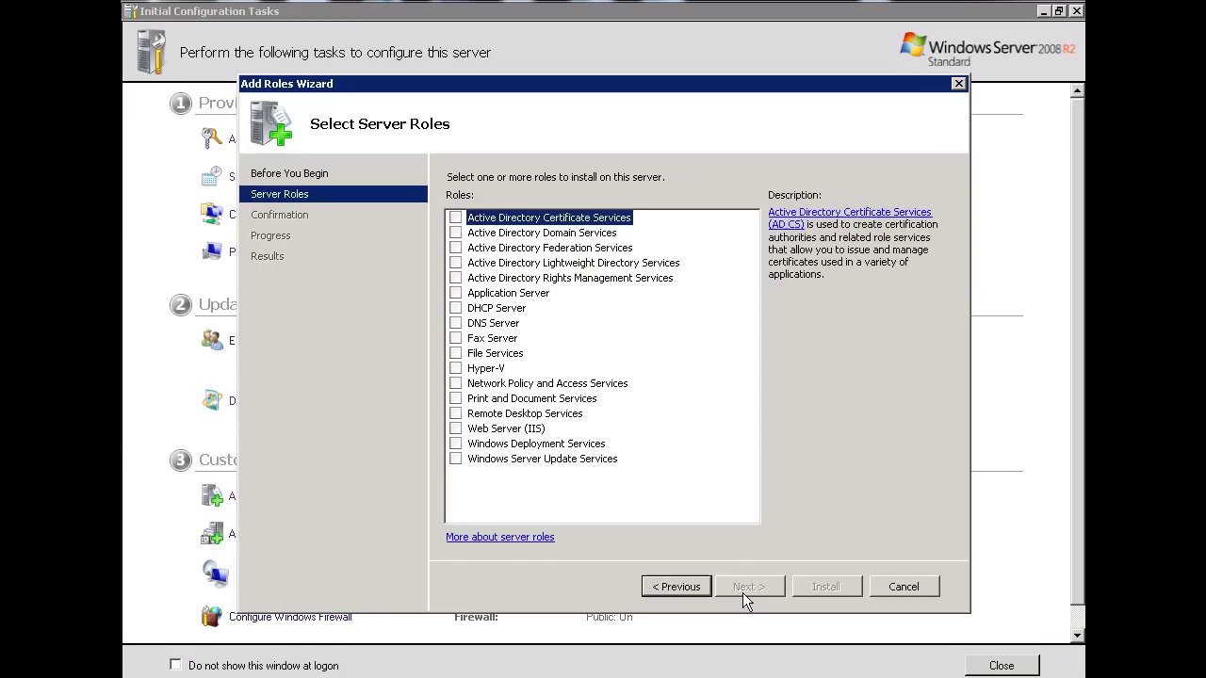
{"action": "left_click", "coordinate": [458, 232]}
{"action": "left_click", "coordinate": [456, 233]}
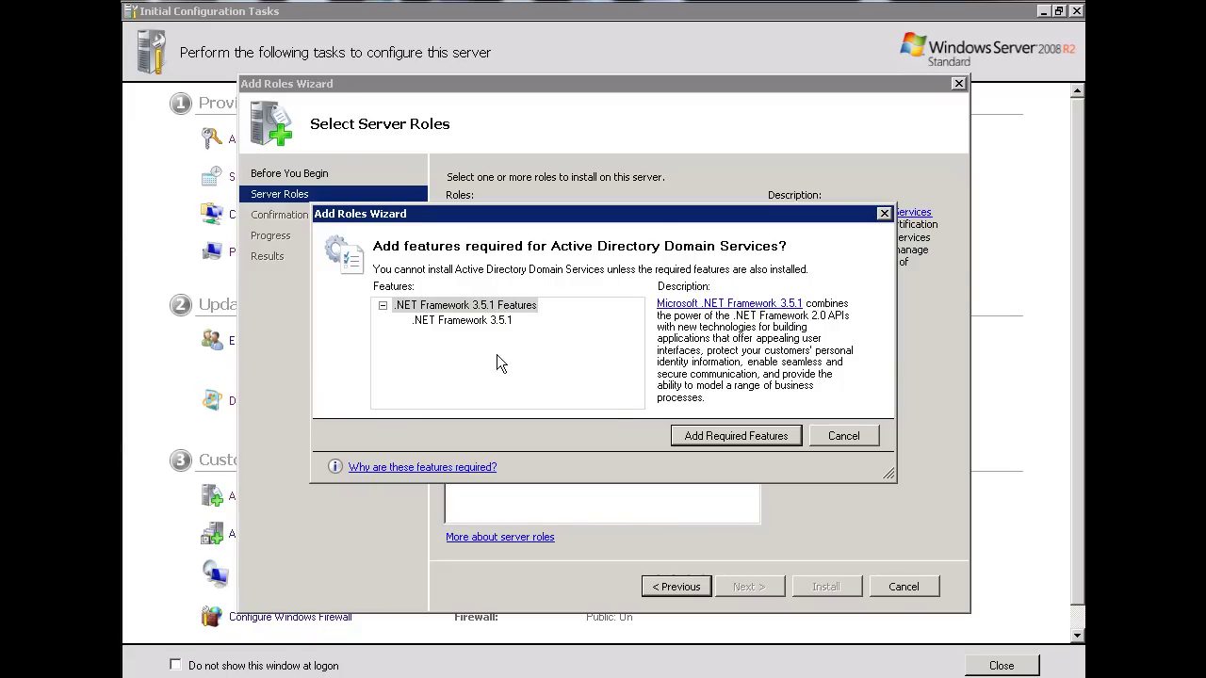
{"action": "left_click", "coordinate": [757, 435]}
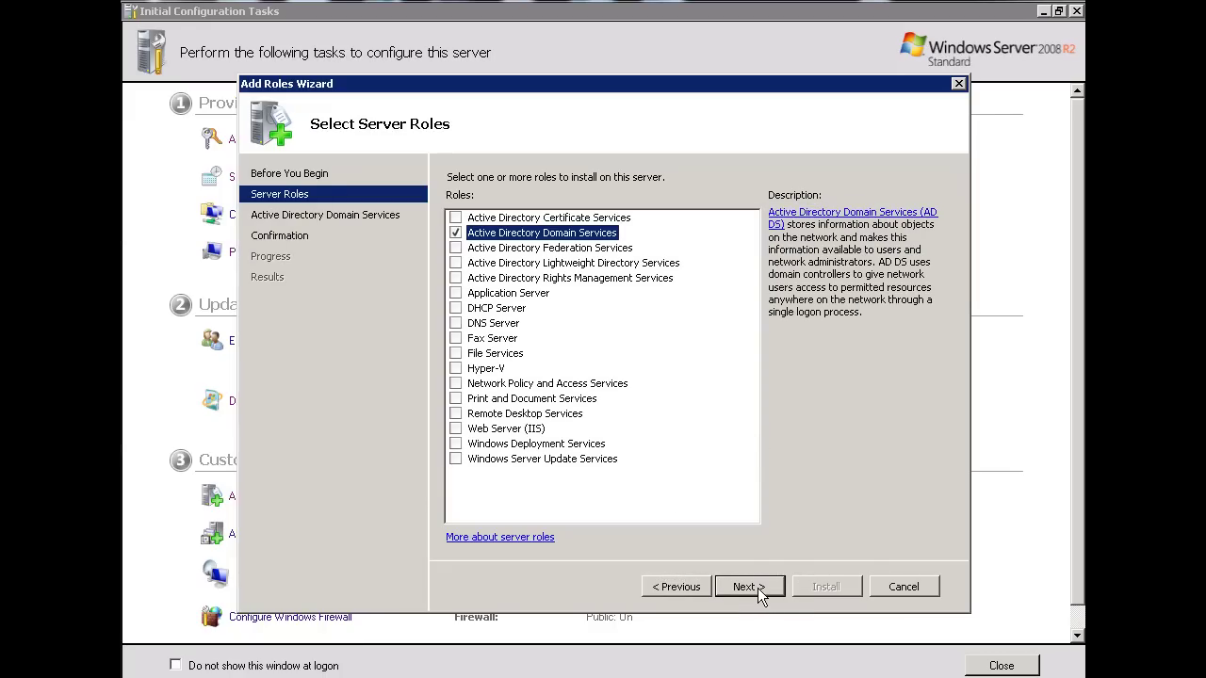
Continue past the overview and confirmation pages and start the installation.
{"action": "left_click", "coordinate": [758, 588]}
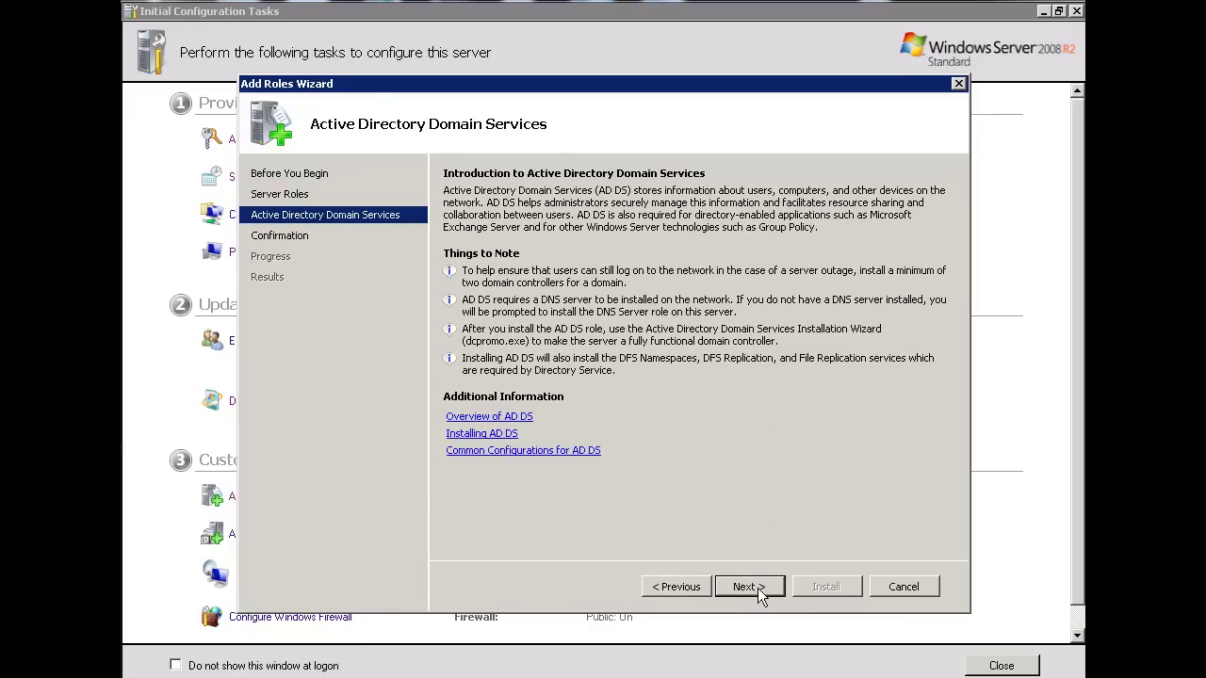
{"action": "left_click", "coordinate": [758, 588]}
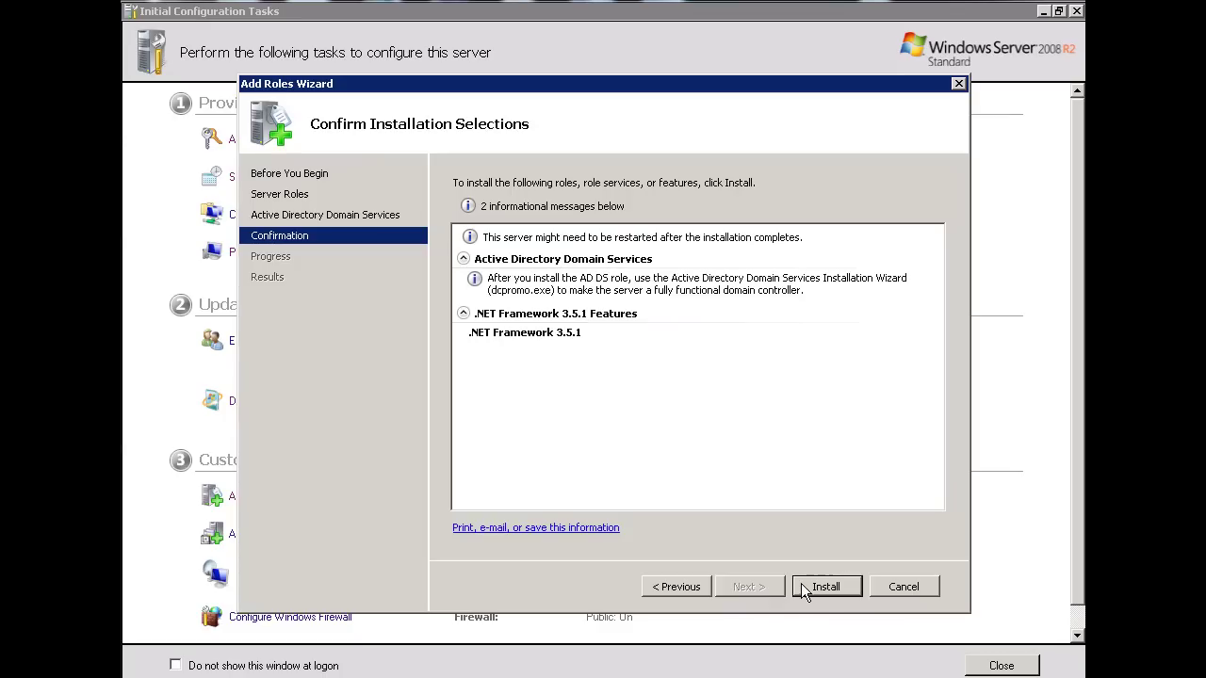
{"action": "left_click", "coordinate": [827, 592]}
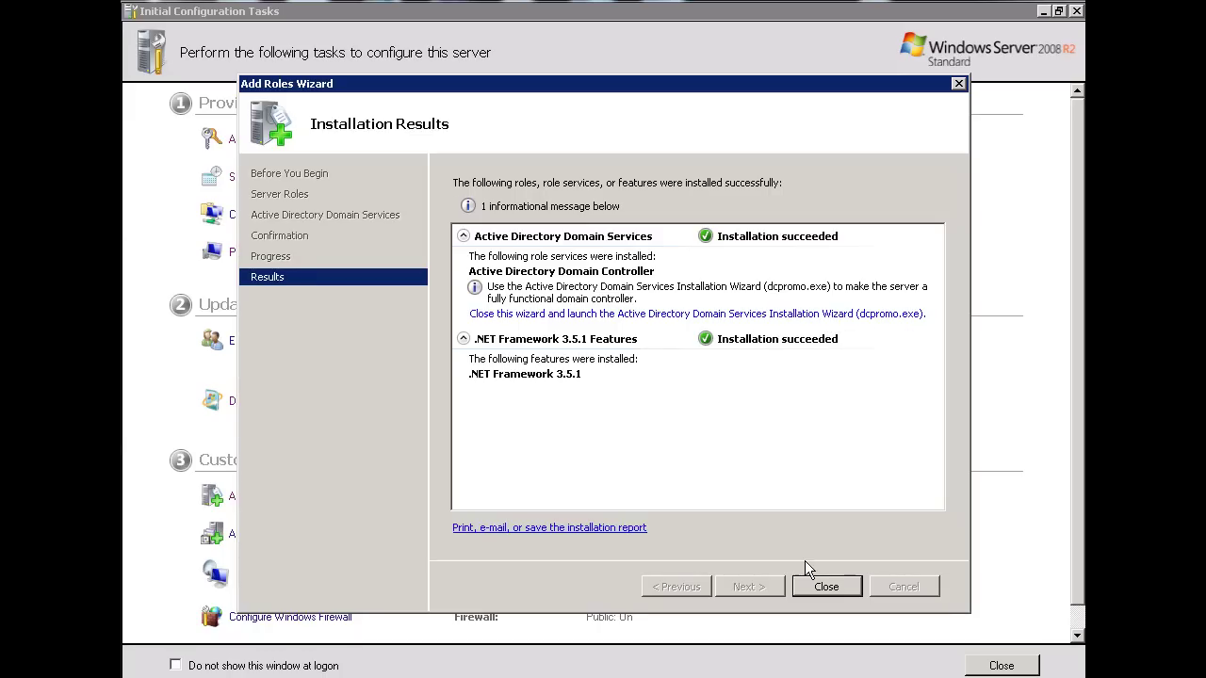
Close the finished Add Roles Wizard, run dcpromo from Start search, and centre its wizard.
{"action": "left_click", "coordinate": [824, 588]}
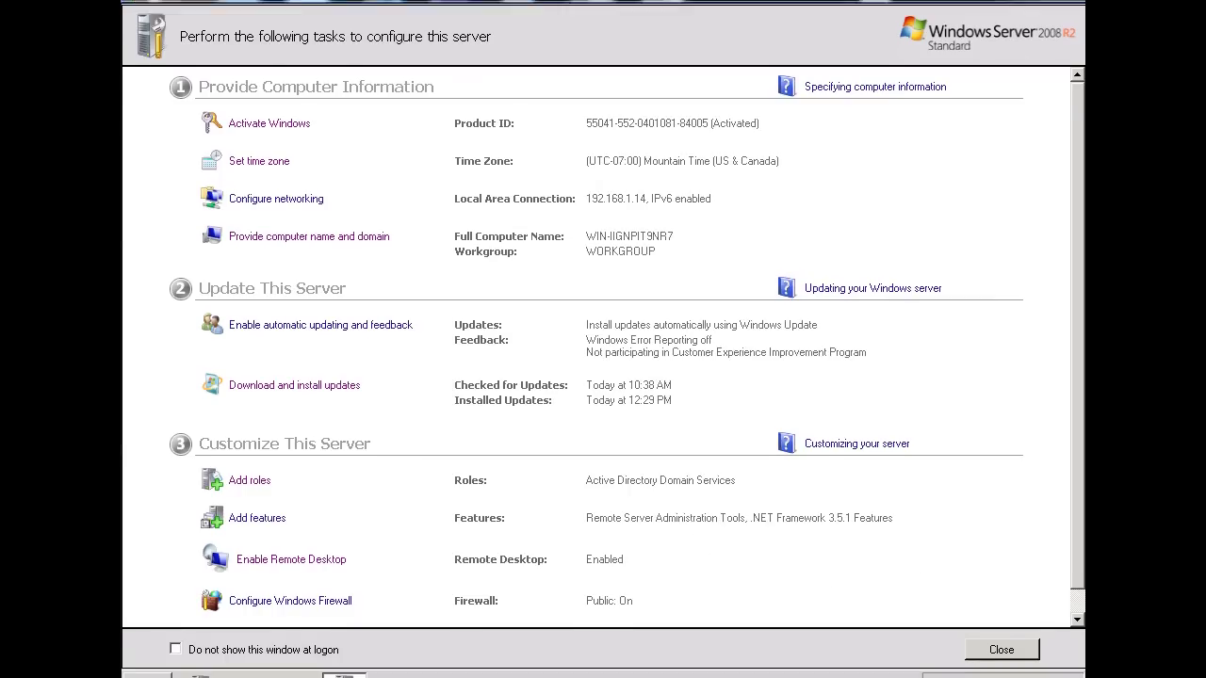
{"action": "mouse_move", "coordinate": [146, 660]}
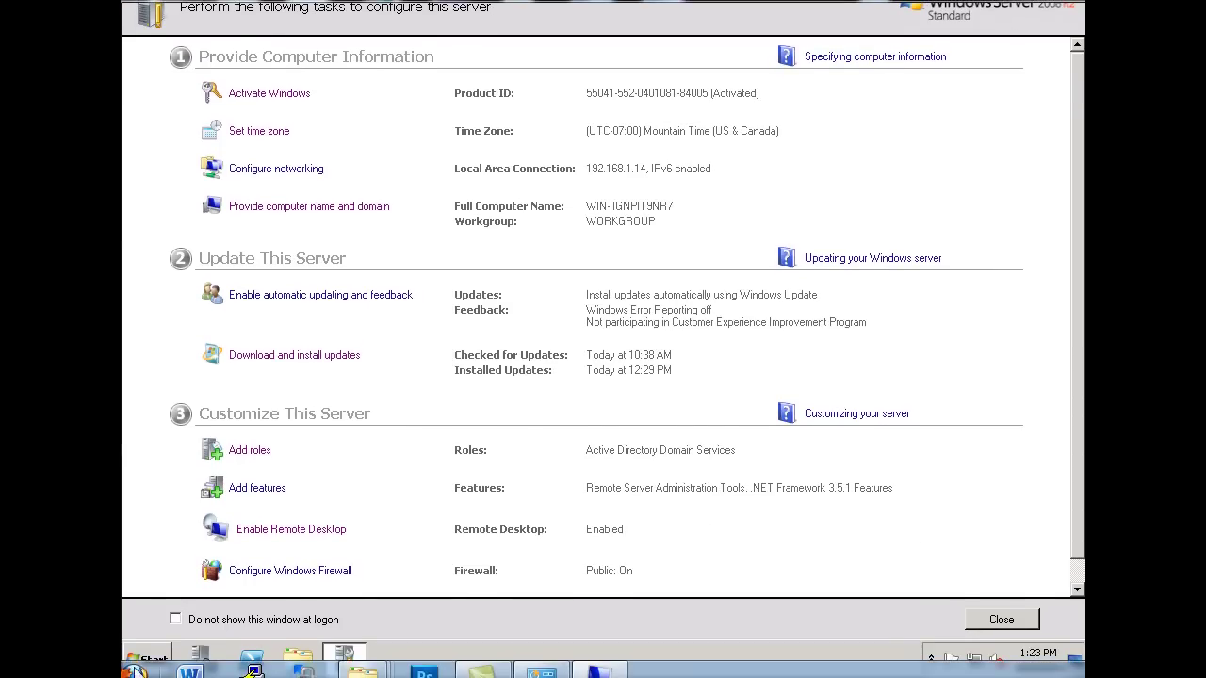
{"action": "left_click", "coordinate": [146, 661]}
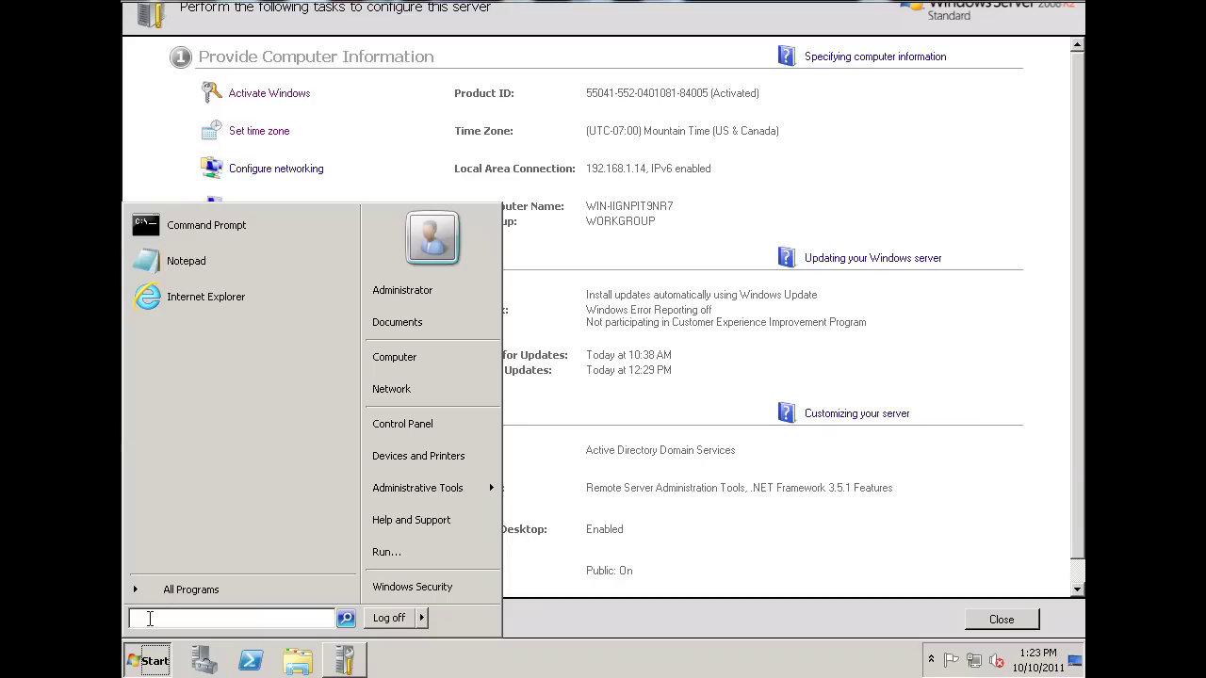
{"action": "type", "text": "dcpromo"}
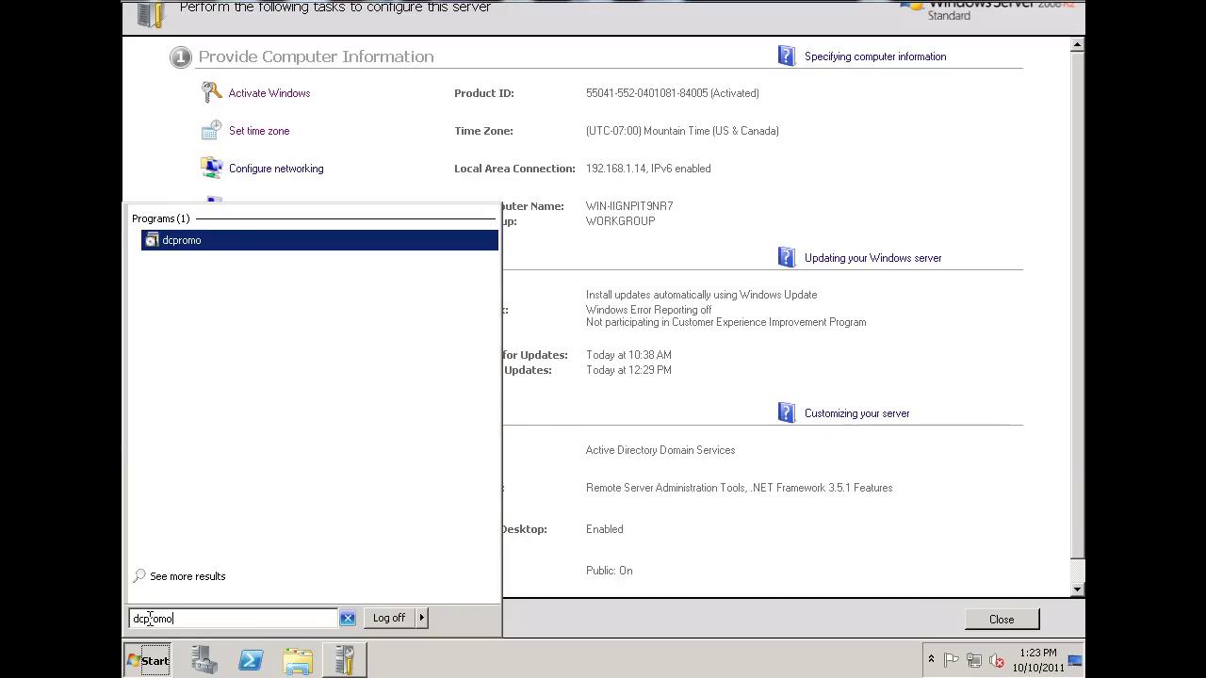
{"action": "key", "text": "Return"}
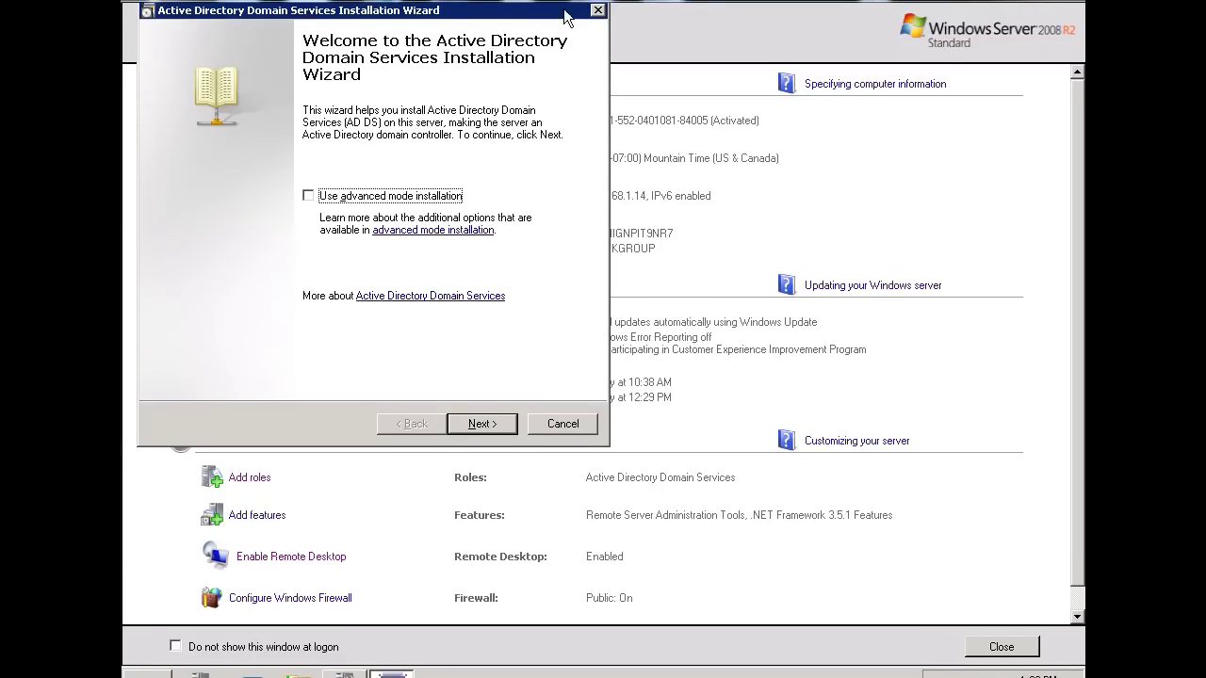
{"action": "left_click_drag", "start_coordinate": [517, 16], "coordinate": [693, 75]}
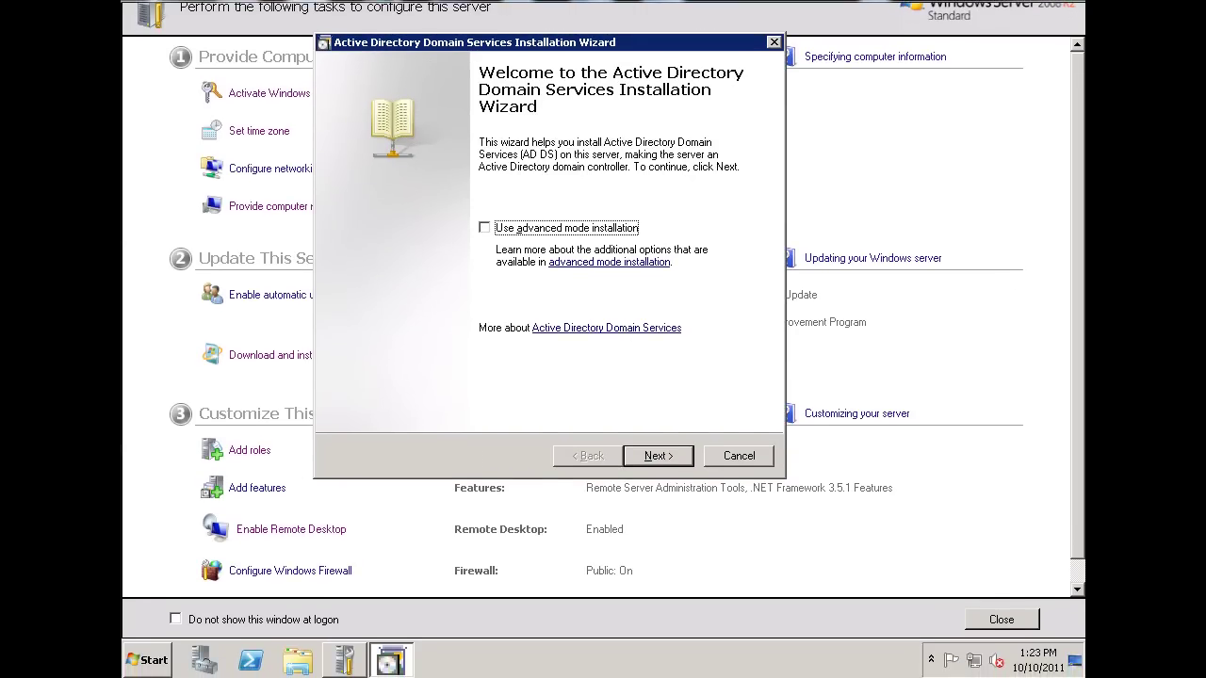
Create a new domain in a new forest with root domain name dansgames.com.
{"action": "left_click", "coordinate": [658, 456]}
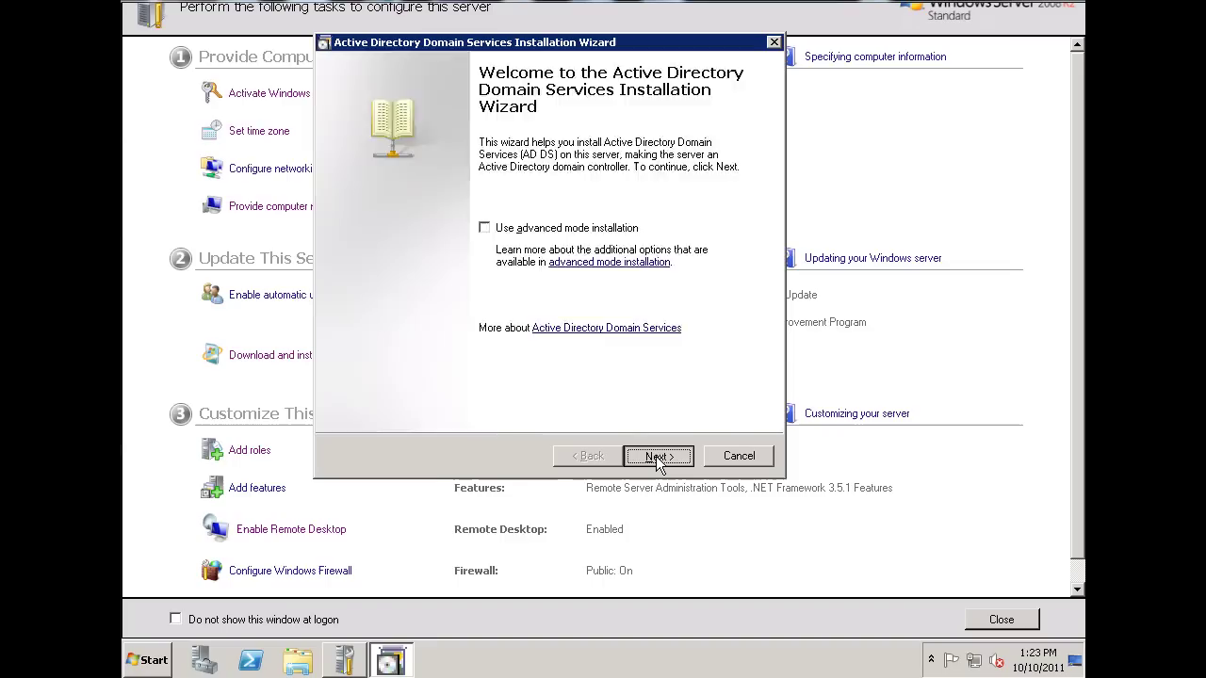
{"action": "left_click", "coordinate": [658, 456]}
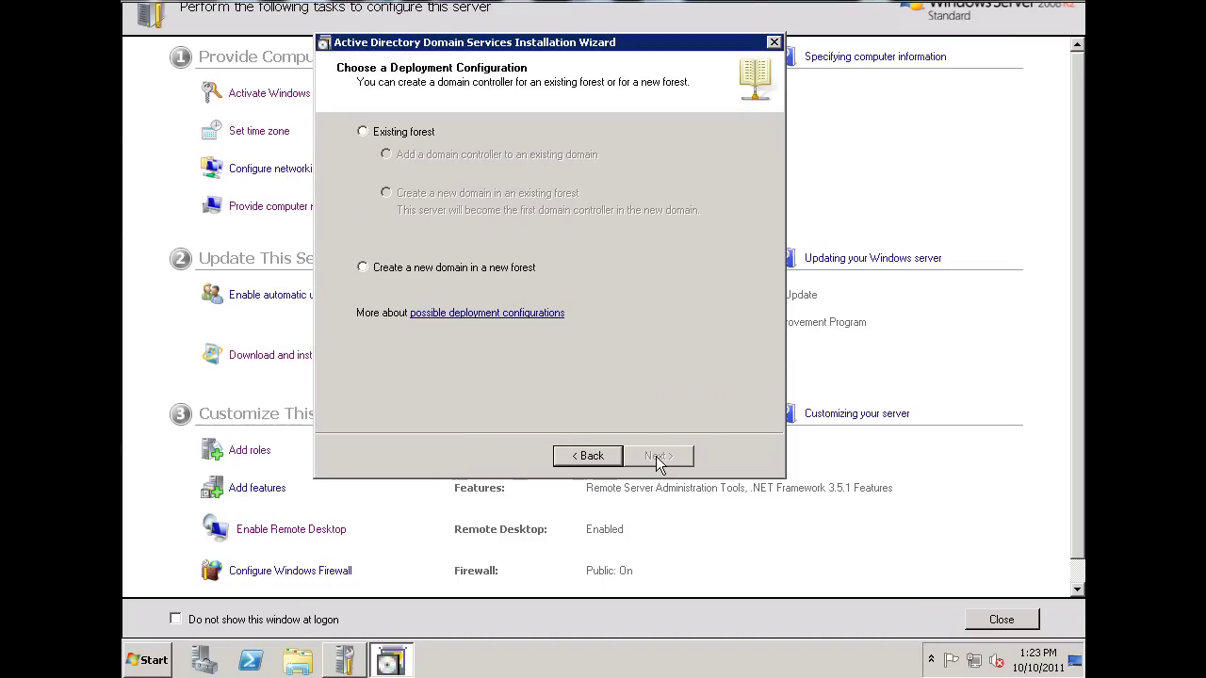
{"action": "left_click", "coordinate": [364, 269]}
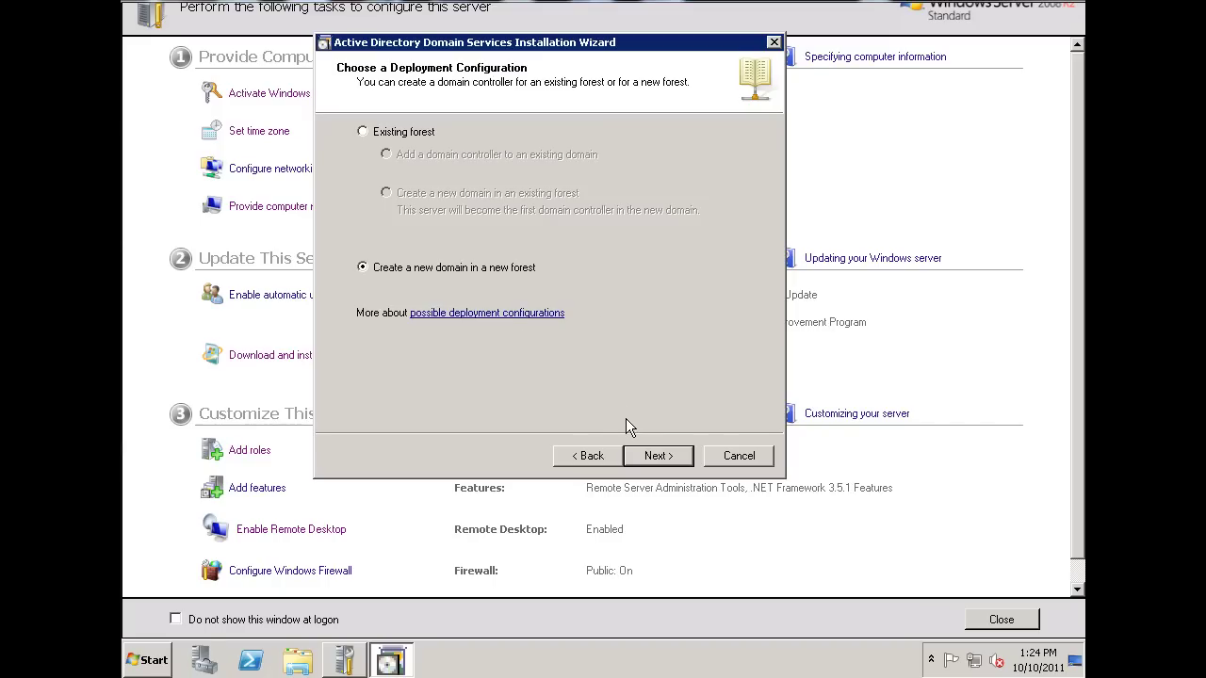
{"action": "left_click", "coordinate": [658, 456]}
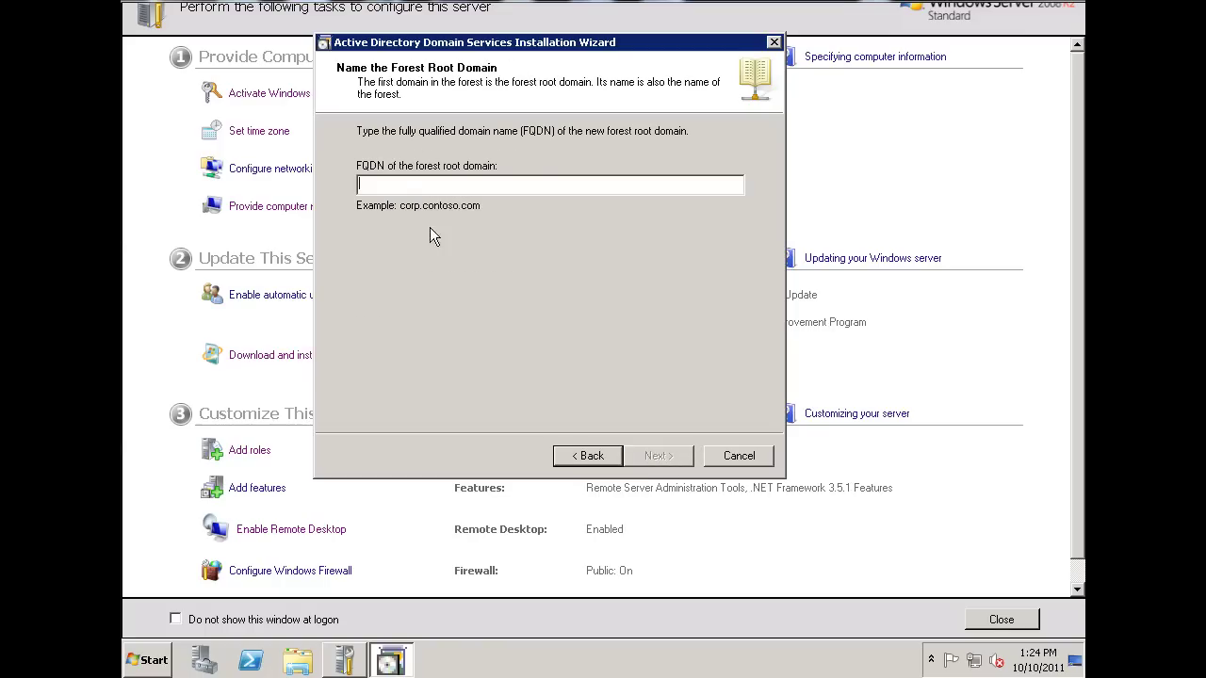
{"action": "type", "text": "dansgames"}
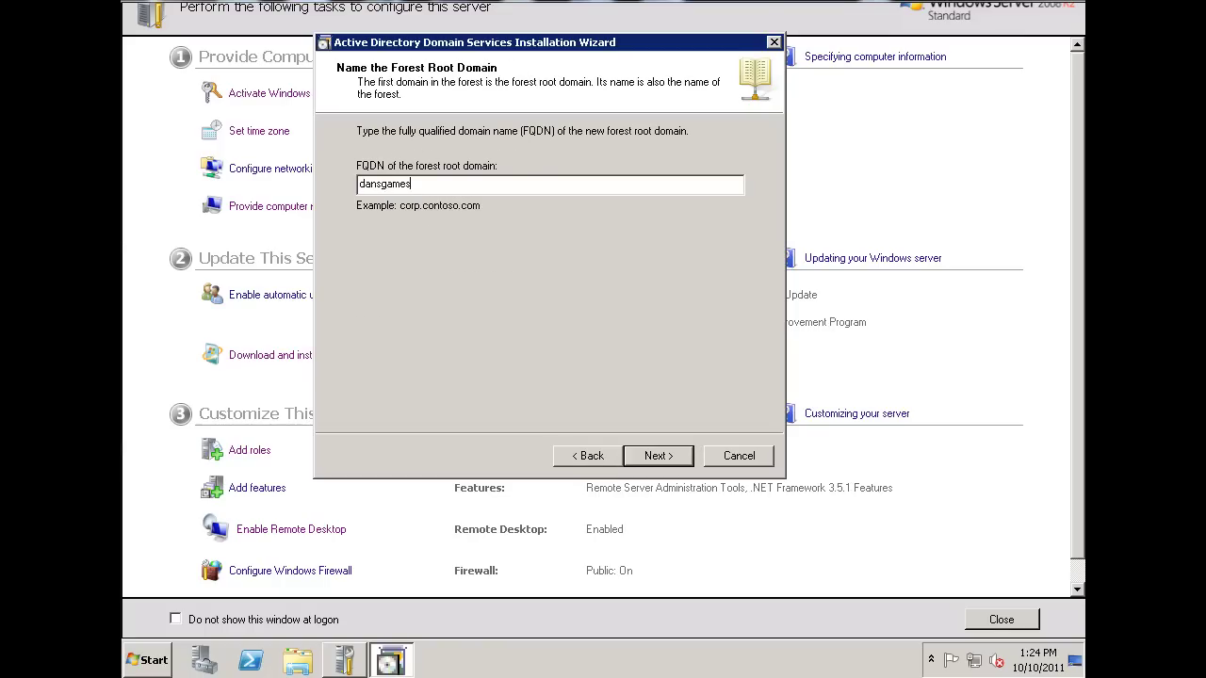
{"action": "type", "text": ".com"}
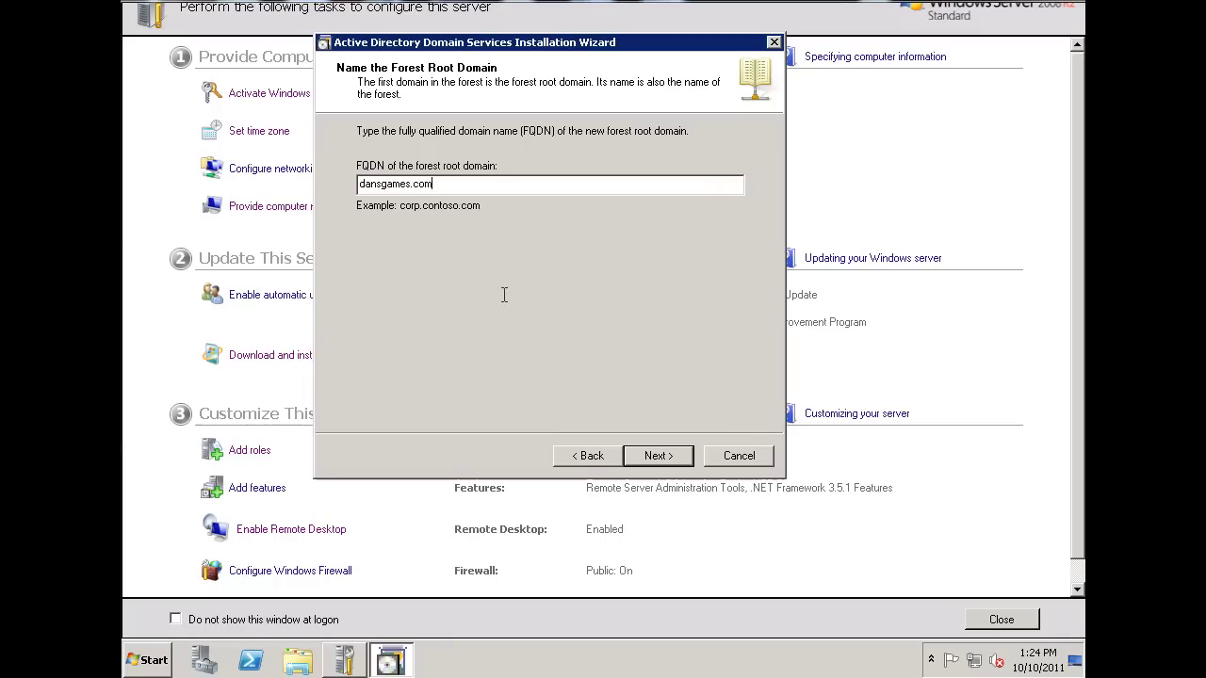
{"action": "left_click", "coordinate": [657, 456]}
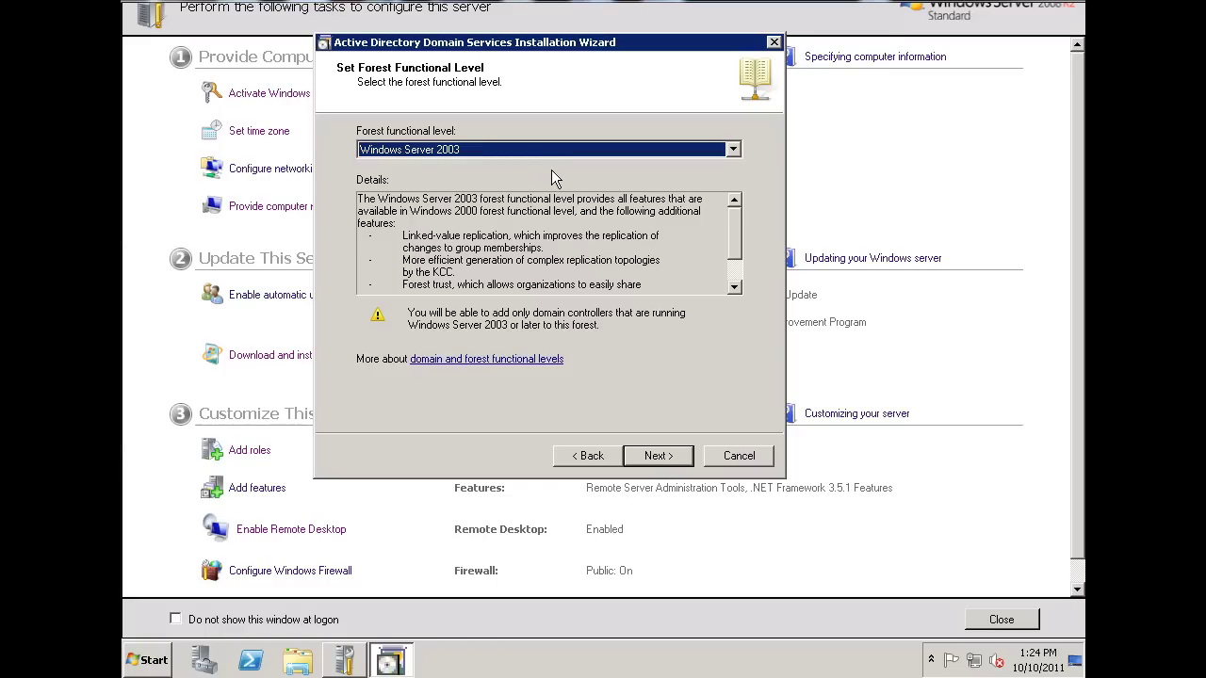
Set both forest and domain functional levels to Windows Server 2008.
{"action": "left_click", "coordinate": [731, 150]}
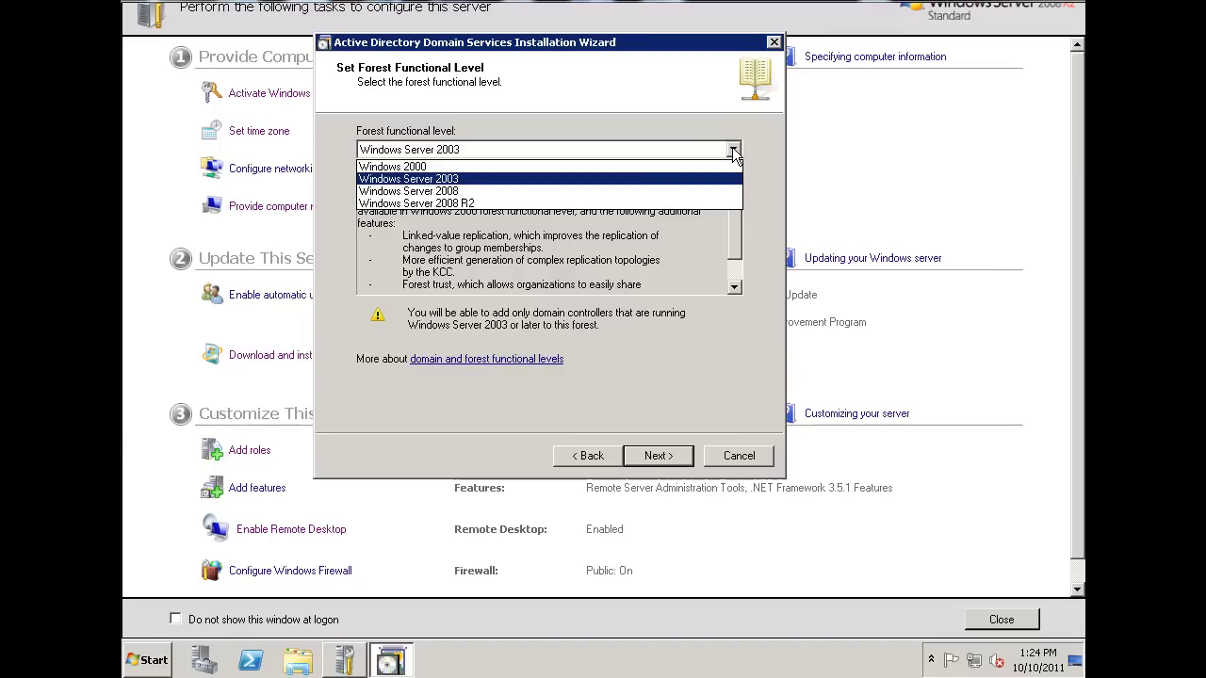
{"action": "left_click", "coordinate": [614, 194]}
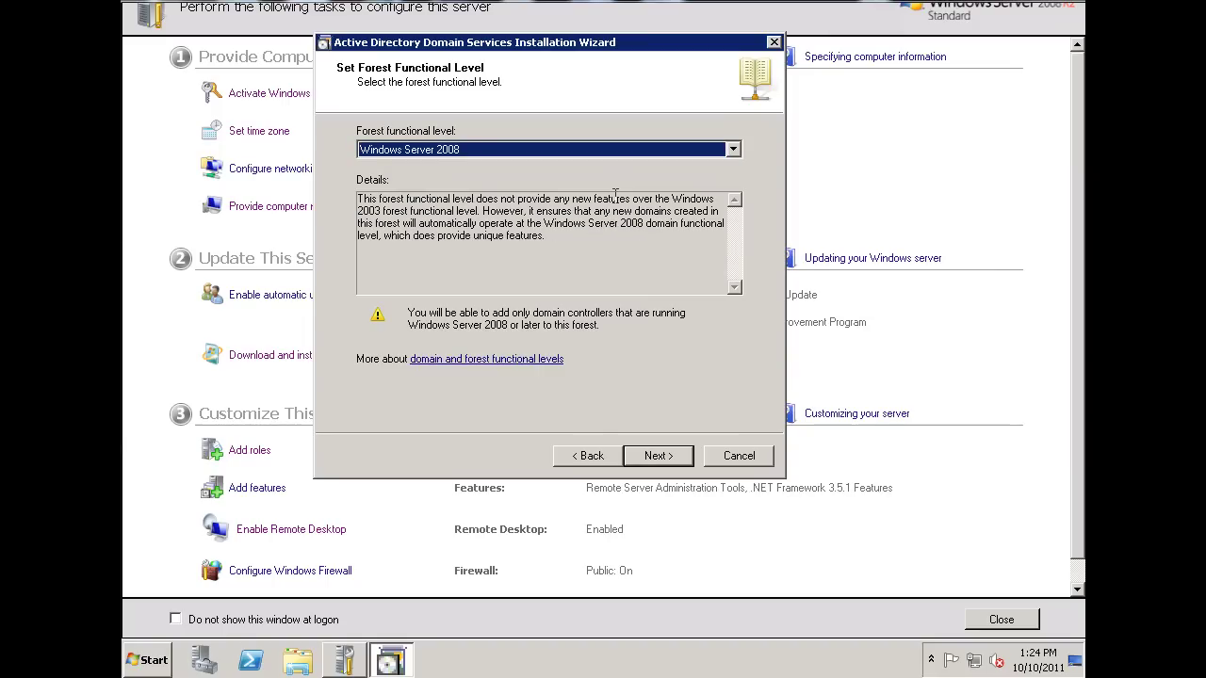
{"action": "left_click", "coordinate": [660, 458]}
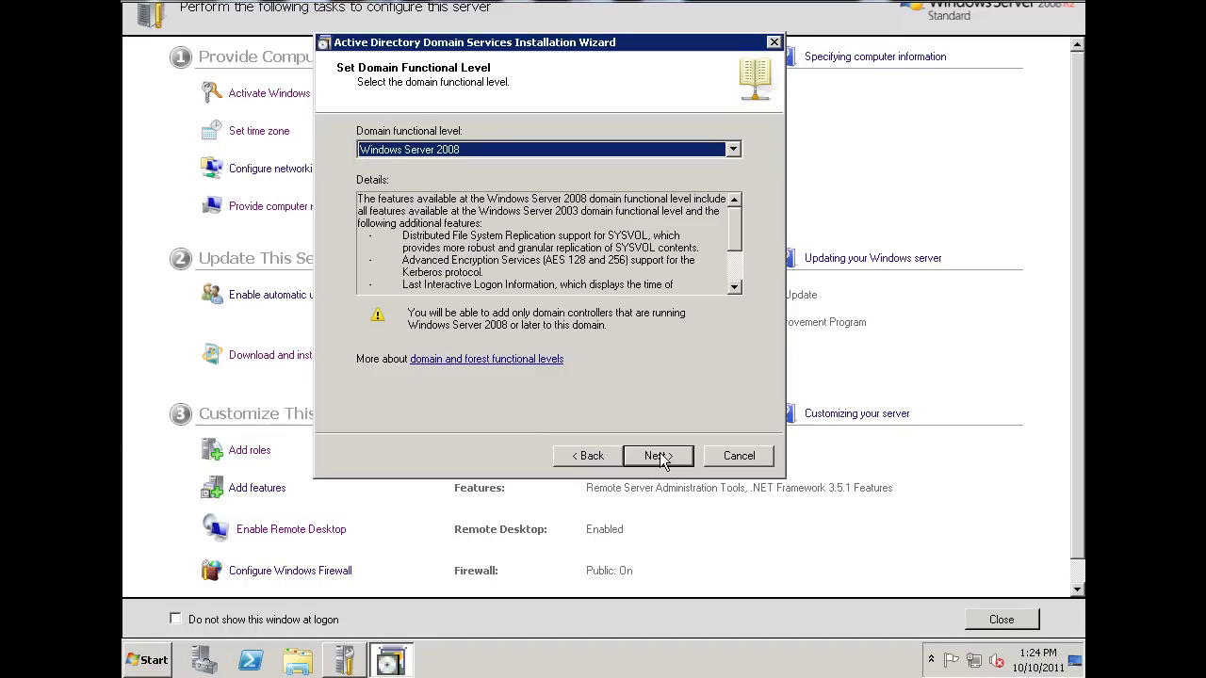
{"action": "left_click", "coordinate": [659, 457]}
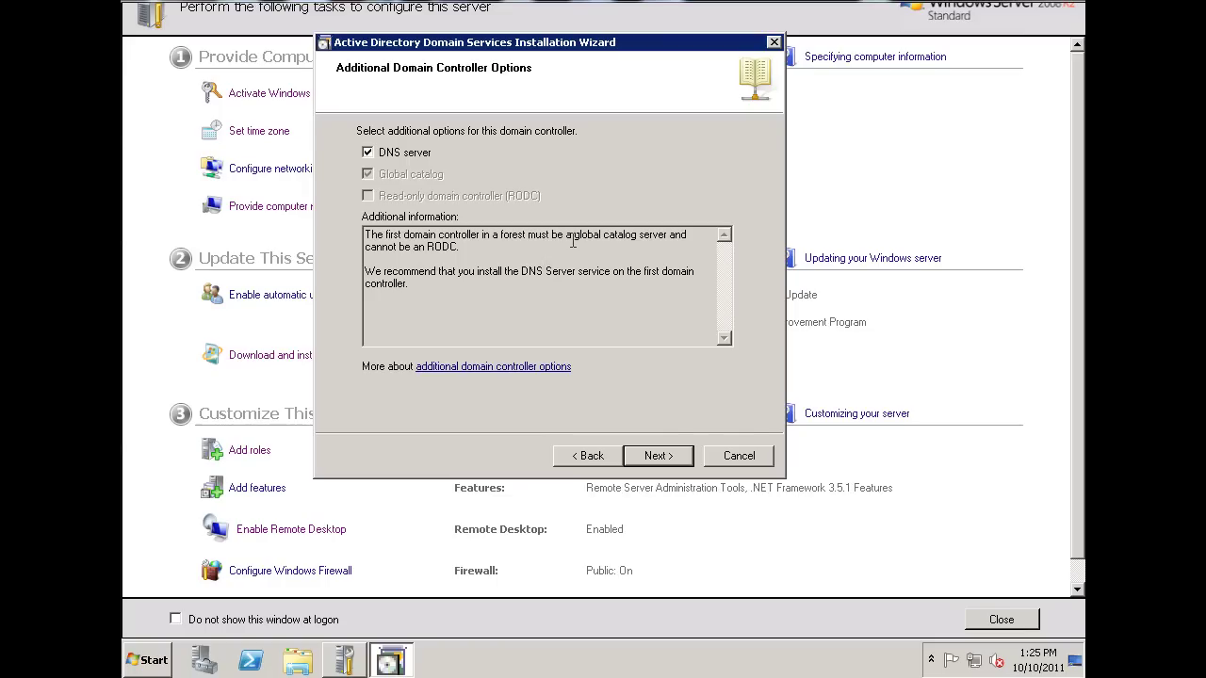
{"action": "left_click_drag", "start_coordinate": [570, 236], "coordinate": [669, 237]}
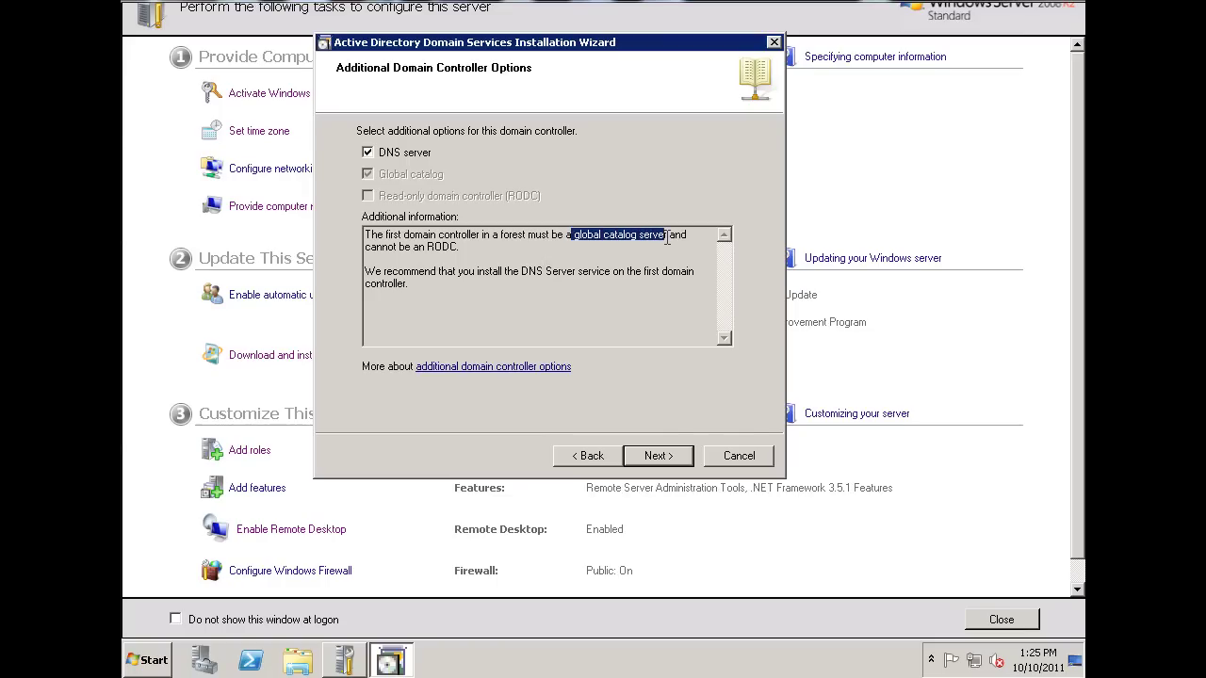
{"action": "left_click", "coordinate": [618, 258]}
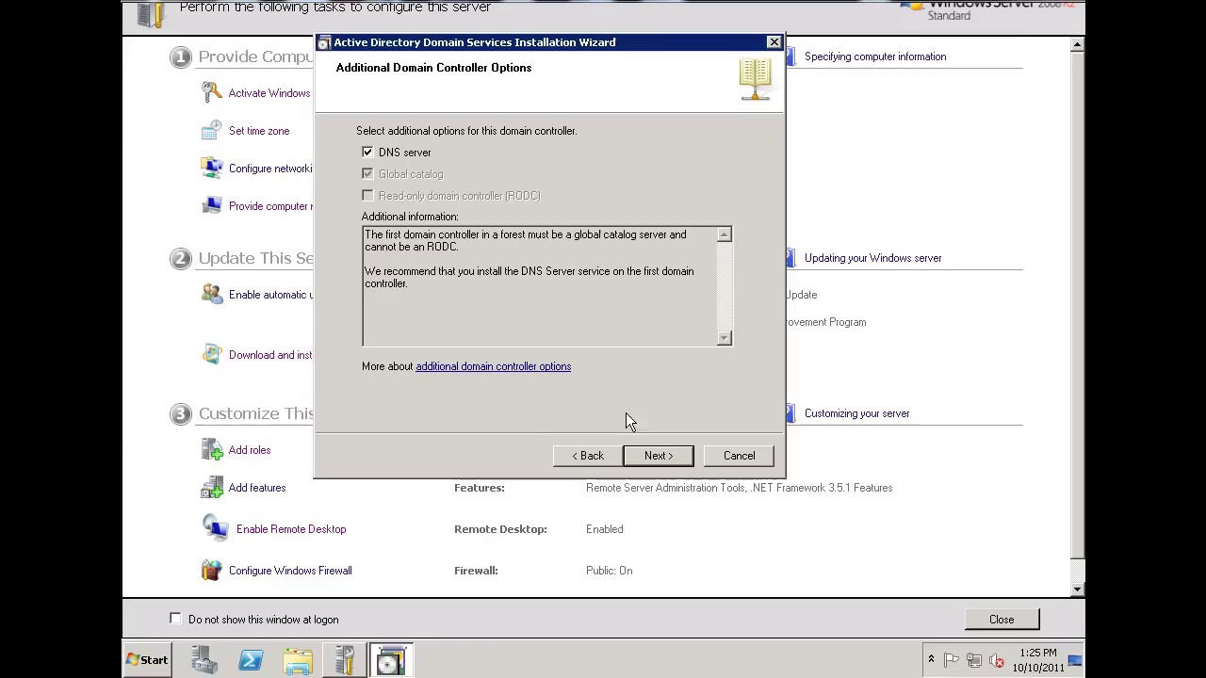
Keep DNS server, accept the DNS delegation warning, and keep default database, log and SYSVOL folders.
{"action": "left_click", "coordinate": [658, 456]}
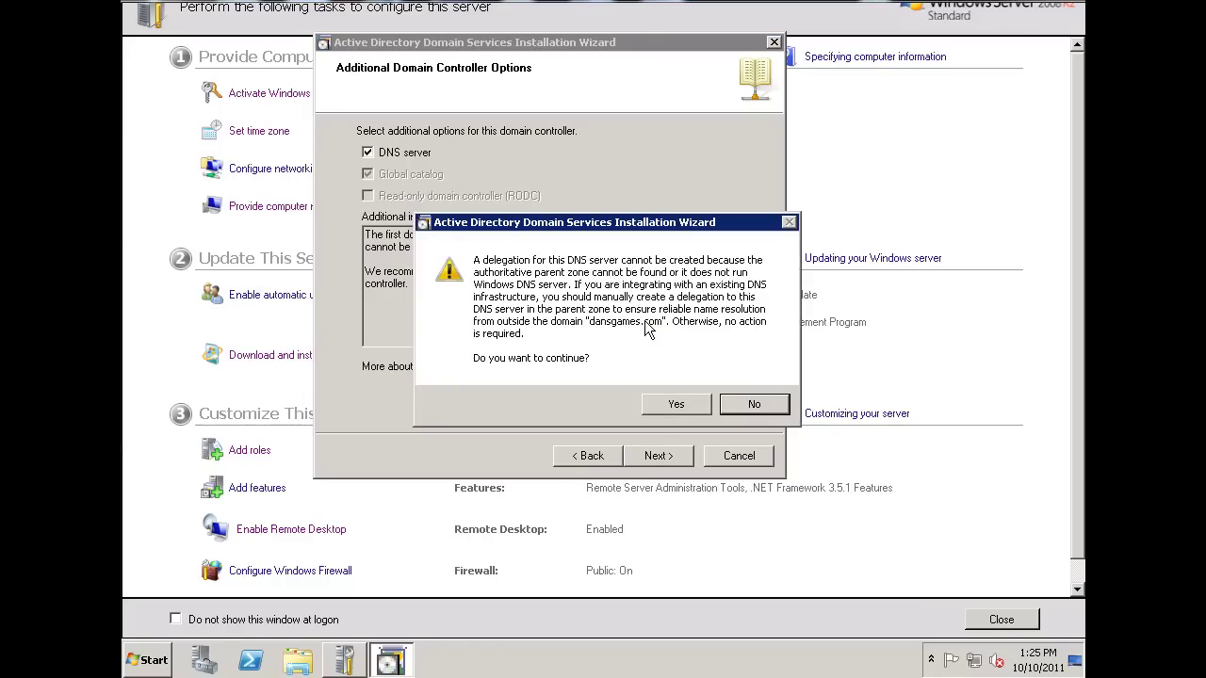
{"action": "left_click_drag", "start_coordinate": [667, 229], "coordinate": [649, 191]}
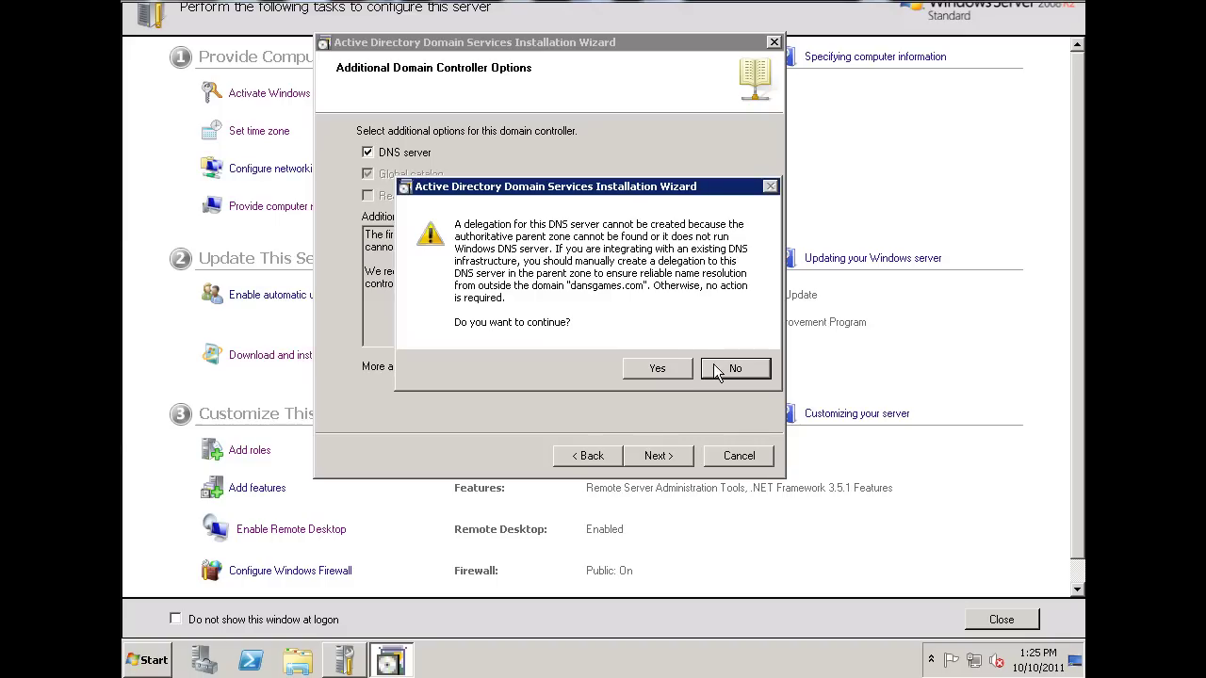
{"action": "left_click", "coordinate": [660, 368]}
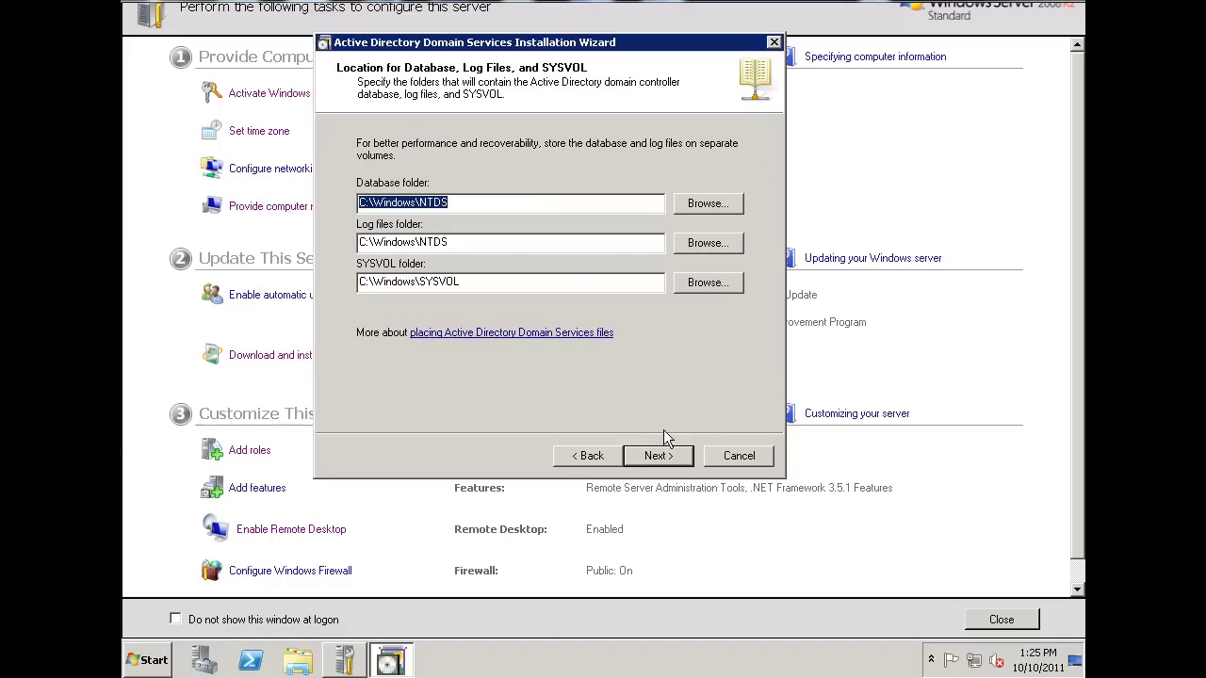
{"action": "left_click", "coordinate": [664, 460]}
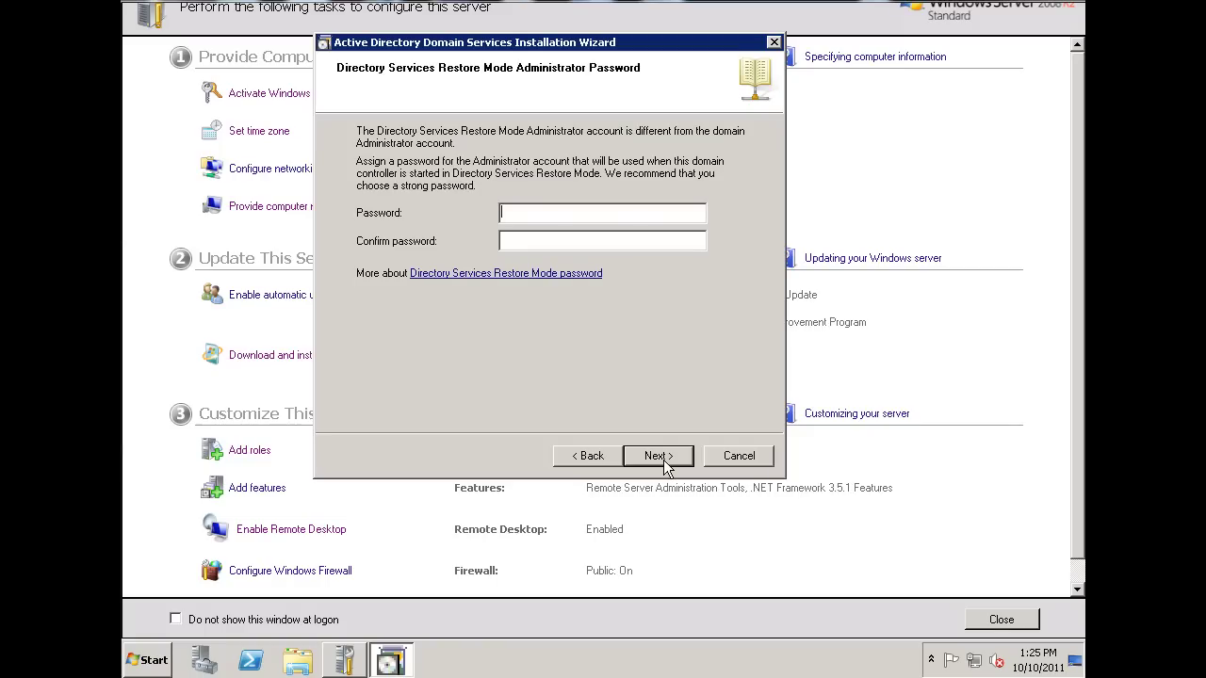
Enter and confirm the Directory Services Restore Mode password, then proceed to the Summary.
{"action": "type", "text": "P@ssw0rd123"}
{"action": "left_click", "coordinate": [594, 241]}
{"action": "type", "text": "P@ssw0rd123"}
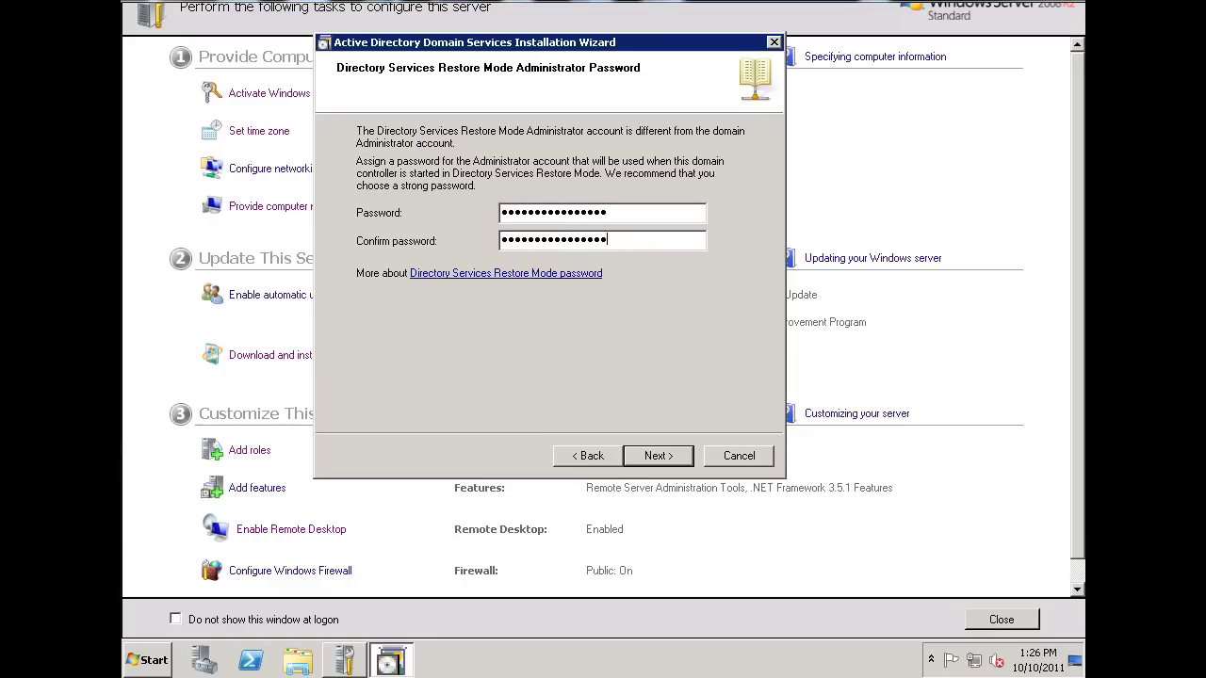
{"action": "left_click", "coordinate": [656, 460]}
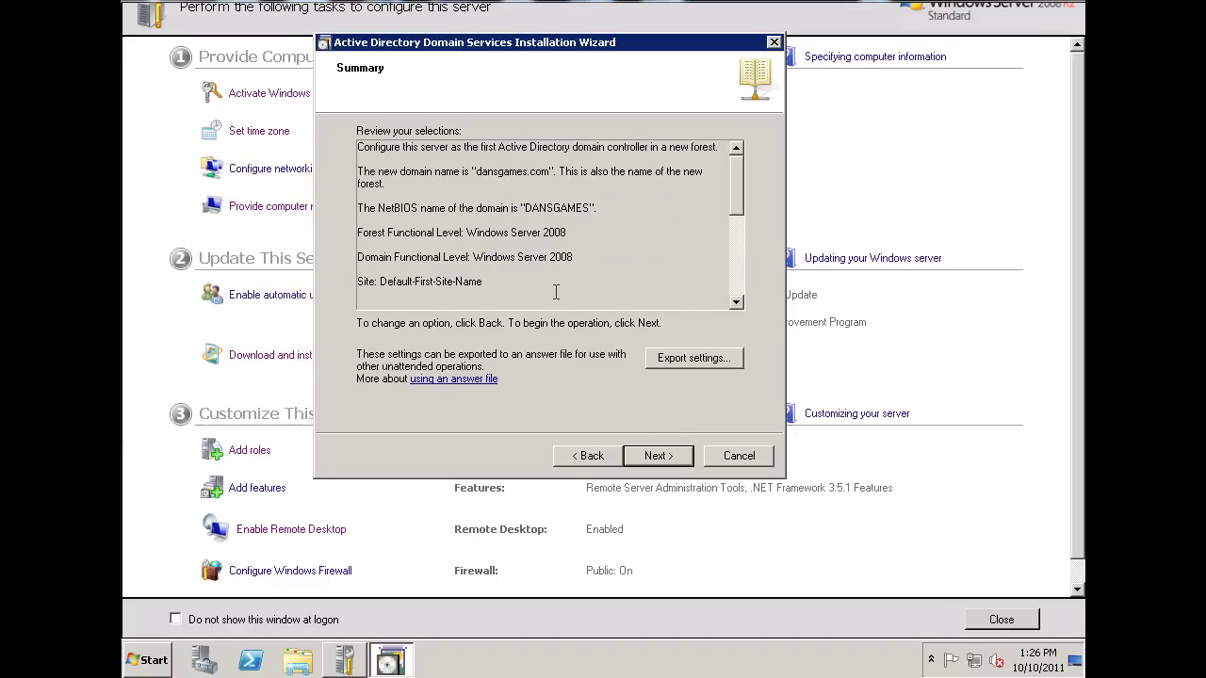
Install AD DS for dansgames.com, finish the wizard, and restart the server.
{"action": "left_click", "coordinate": [659, 458]}
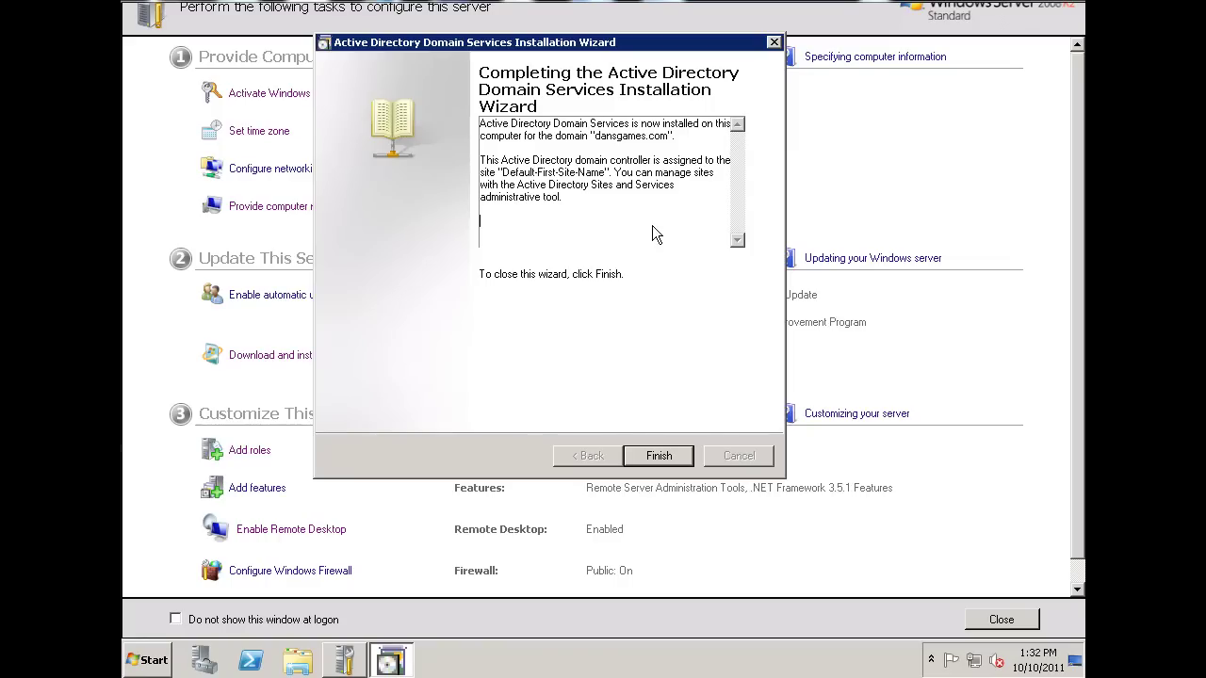
{"action": "left_click", "coordinate": [660, 456]}
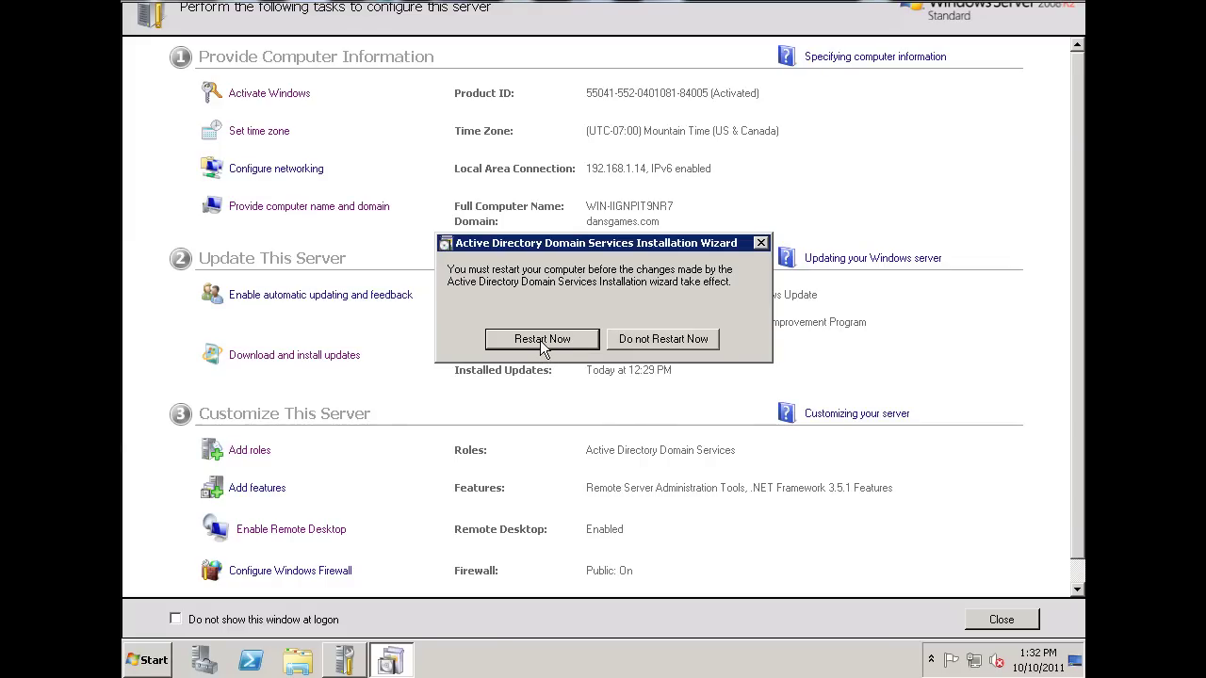
{"action": "left_click", "coordinate": [541, 341]}
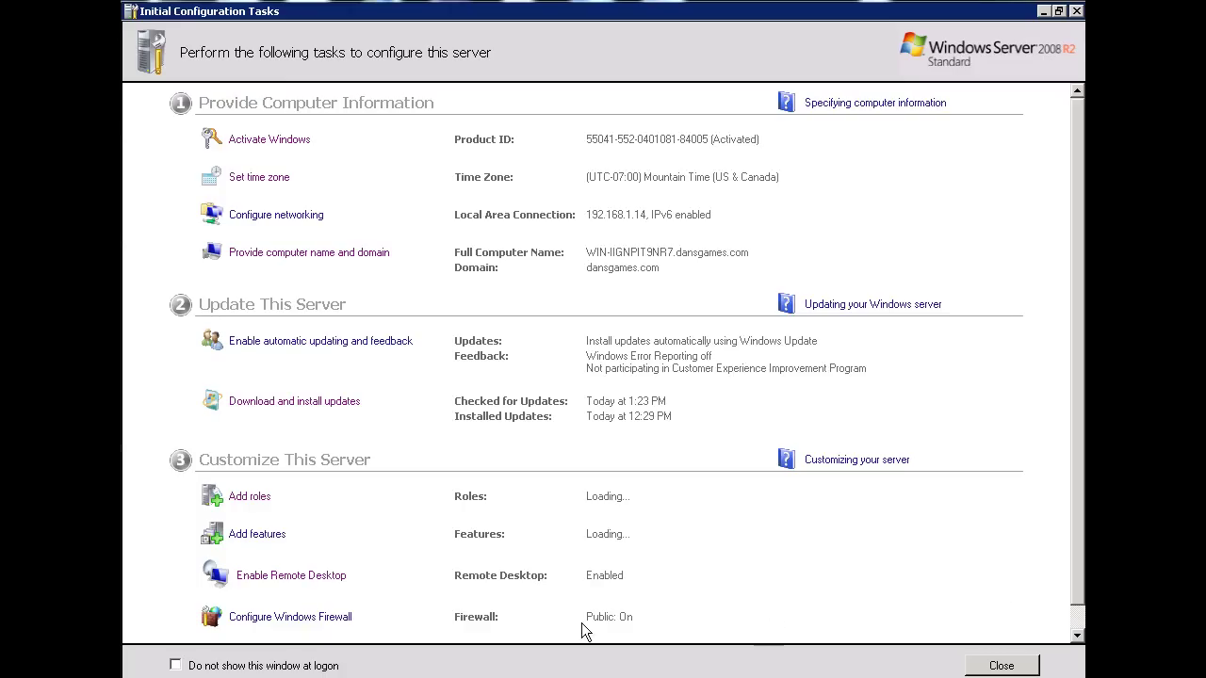
Review the Exchange pre-installation checklist in Internet Explorer, then minimize the browser.
{"action": "mouse_move", "coordinate": [584, 677]}
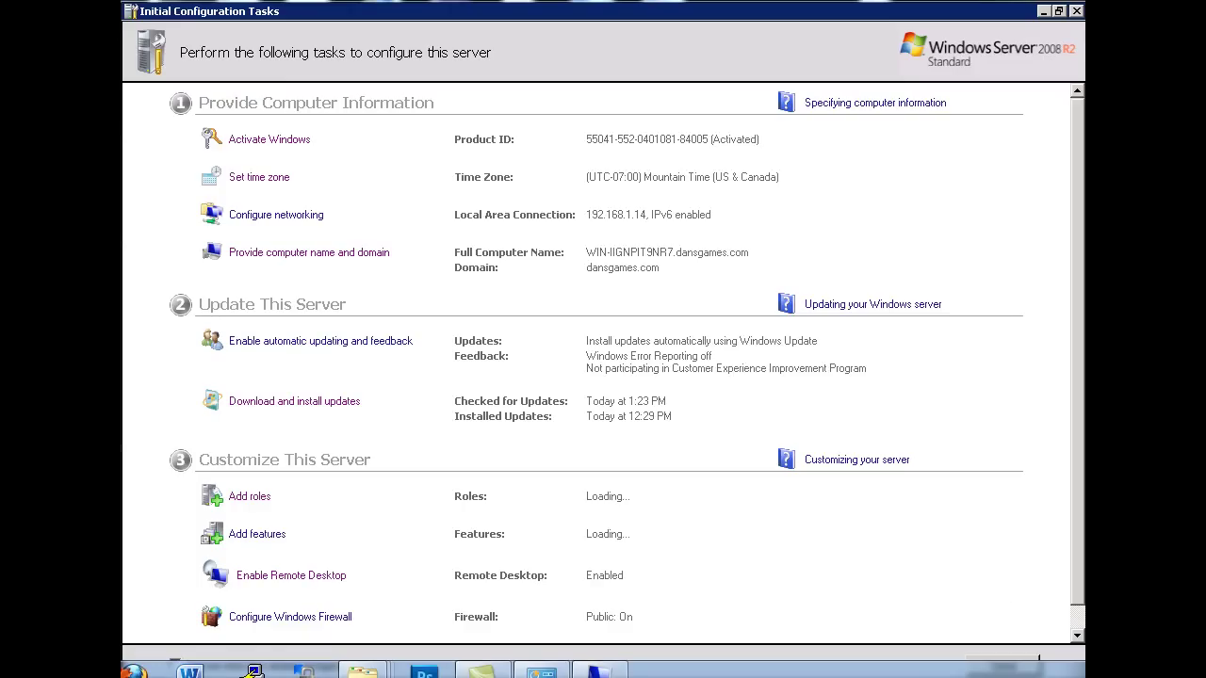
{"action": "mouse_move", "coordinate": [133, 671]}
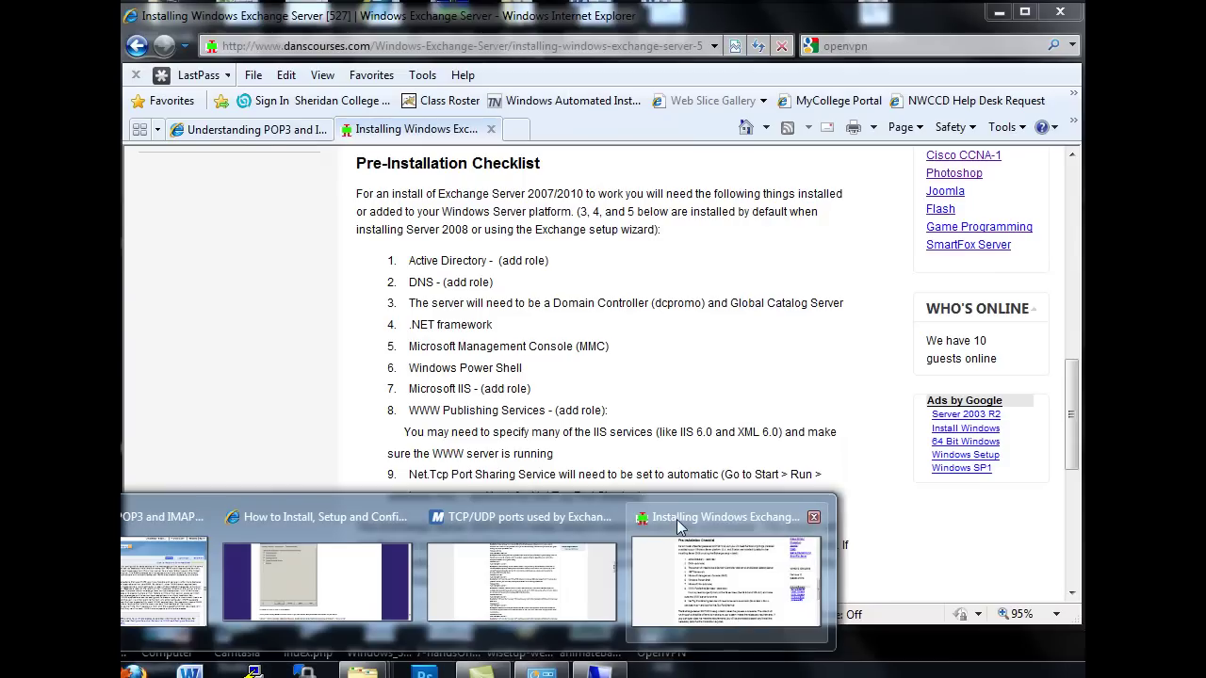
{"action": "left_click", "coordinate": [681, 528]}
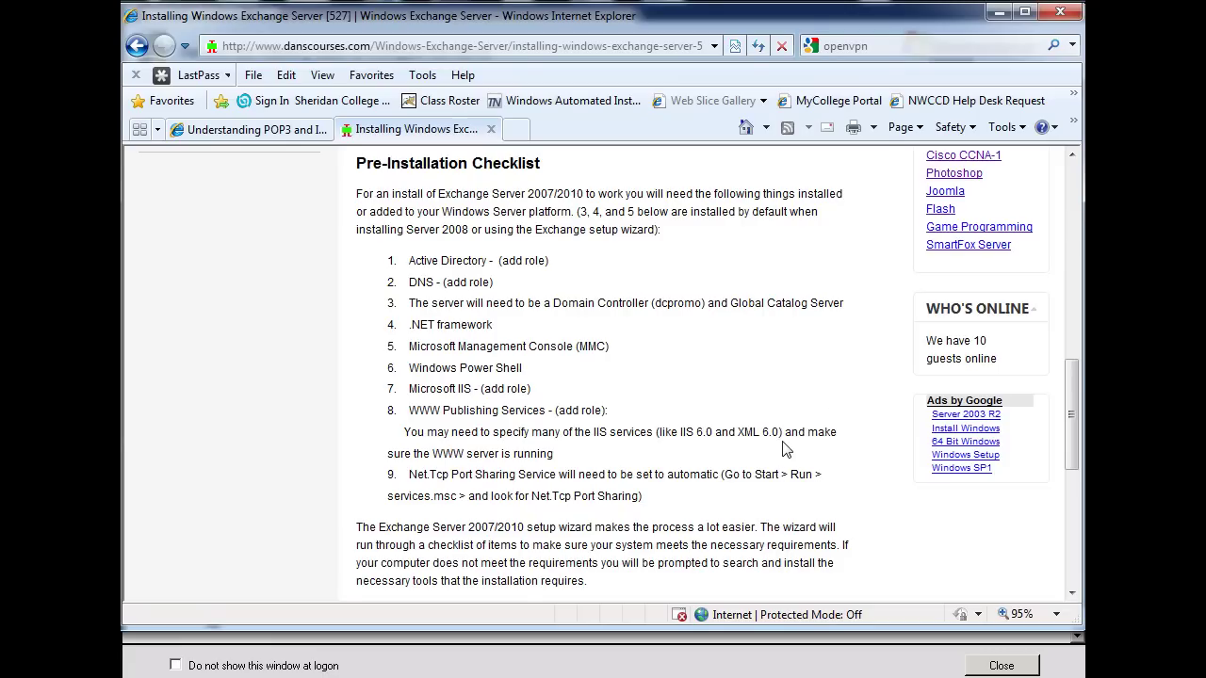
{"action": "left_click", "coordinate": [1000, 13]}
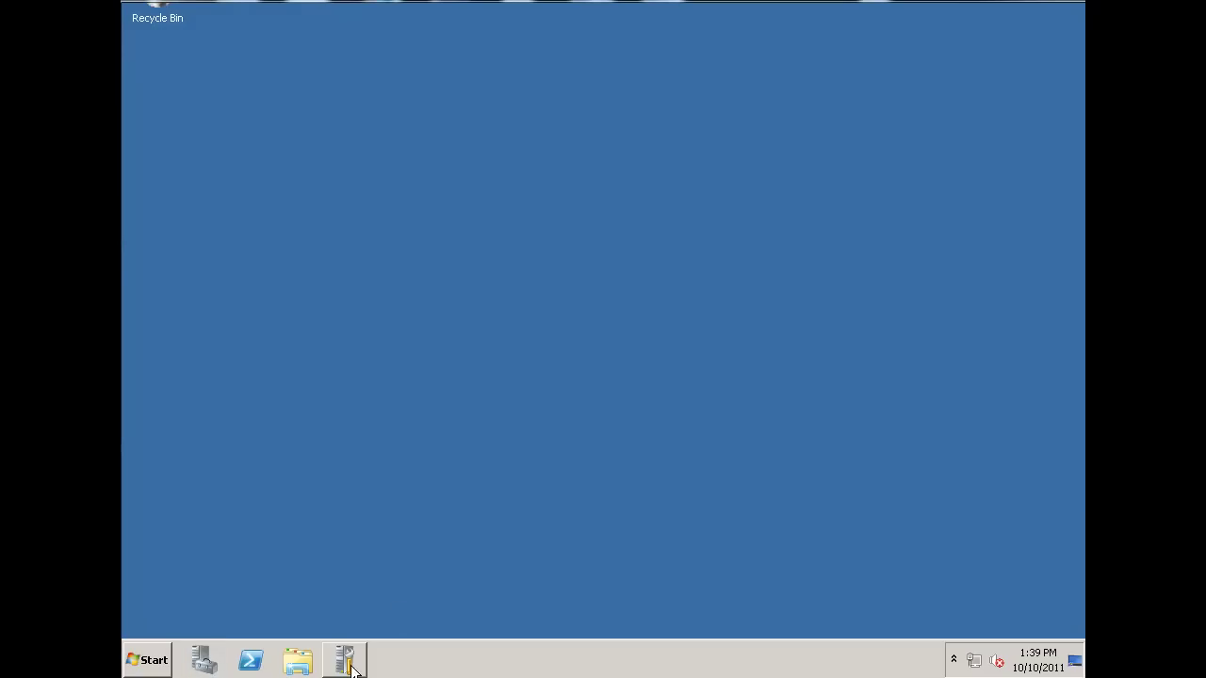
Show Server Manager's Roles page listing Active Directory Domain Services and DNS Server.
{"action": "left_click", "coordinate": [203, 669]}
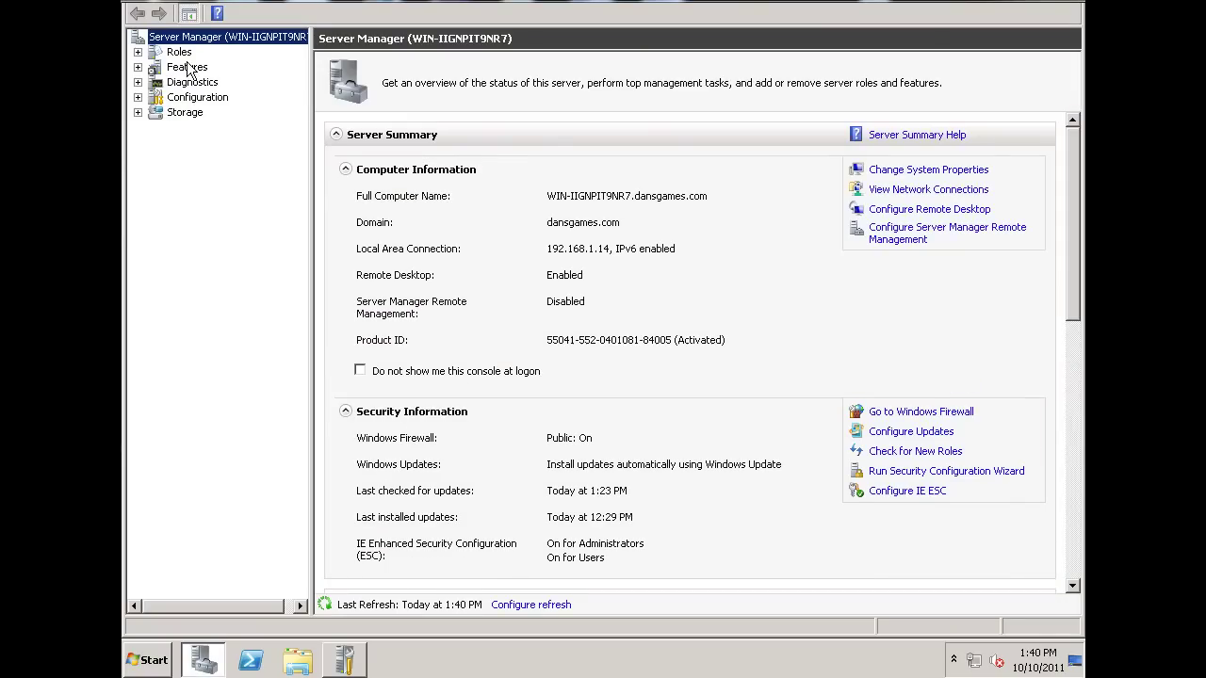
{"action": "left_click", "coordinate": [183, 54]}
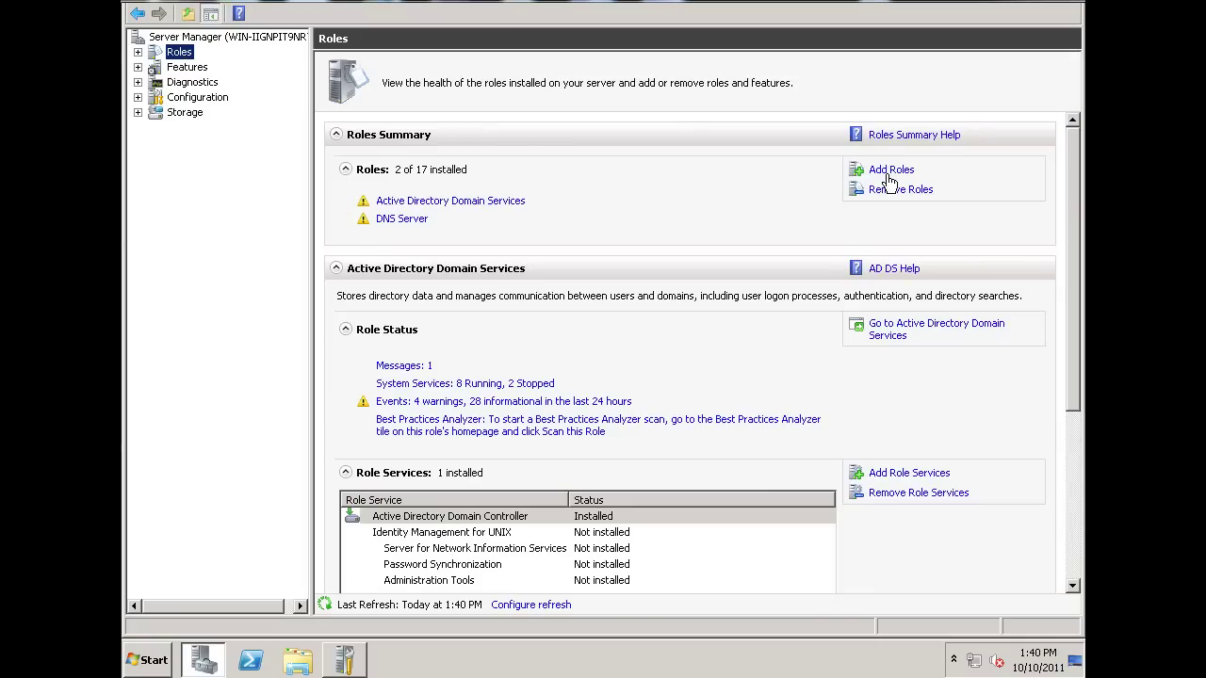
Choose Web Server (IIS) as a new role and advance to its role services page.
{"action": "left_click", "coordinate": [889, 172]}
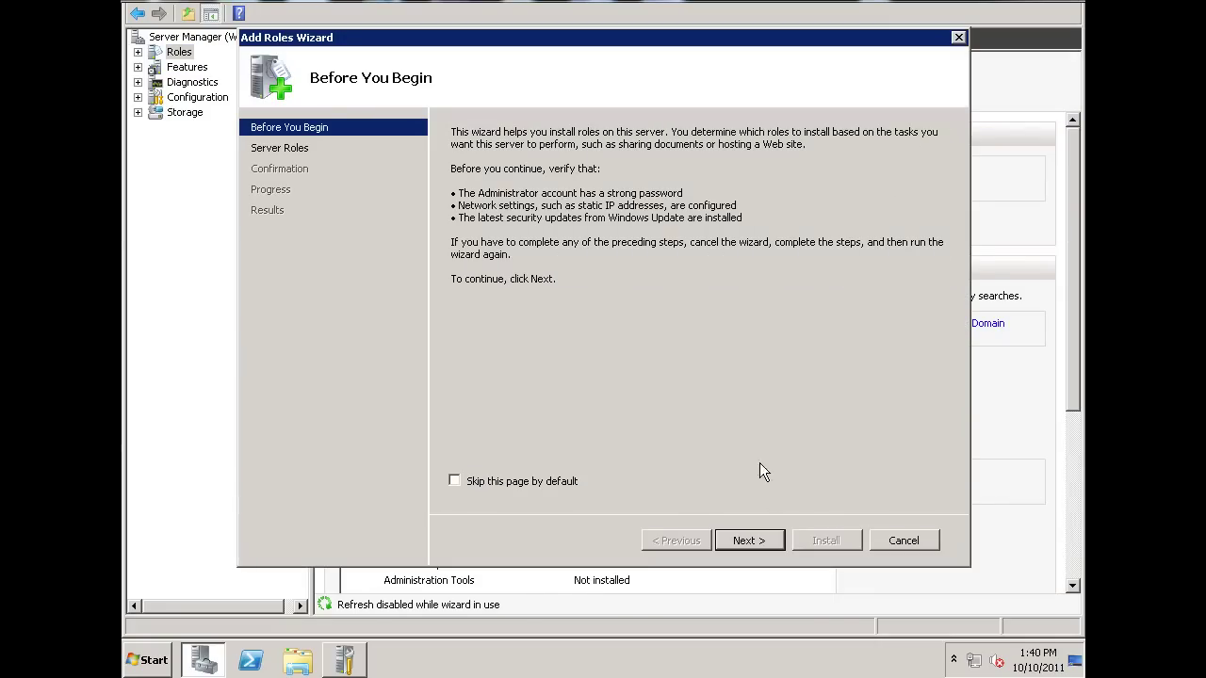
{"action": "left_click", "coordinate": [749, 541]}
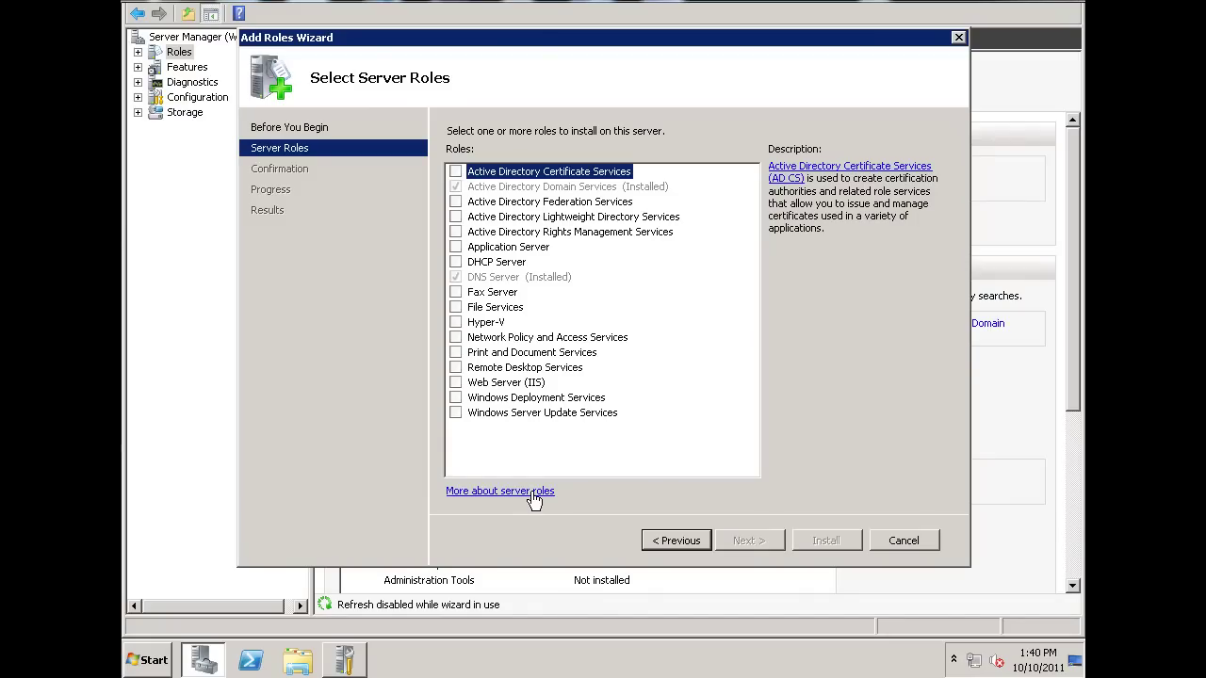
{"action": "left_click", "coordinate": [456, 384]}
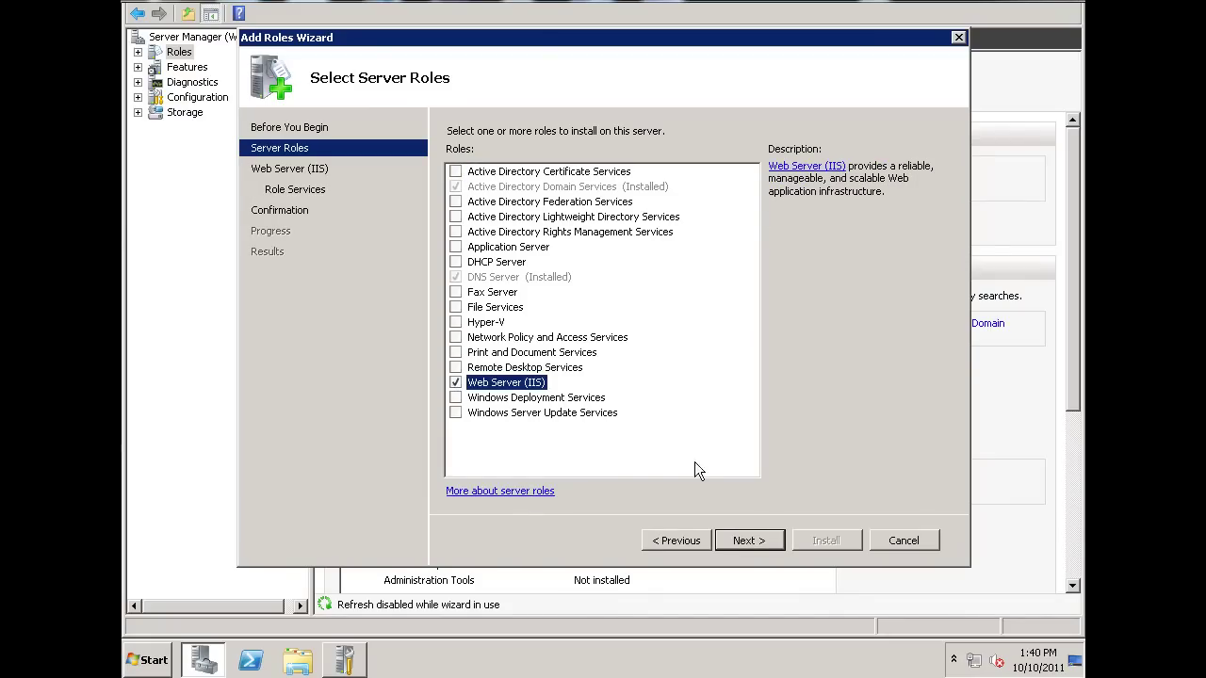
{"action": "left_click", "coordinate": [744, 541]}
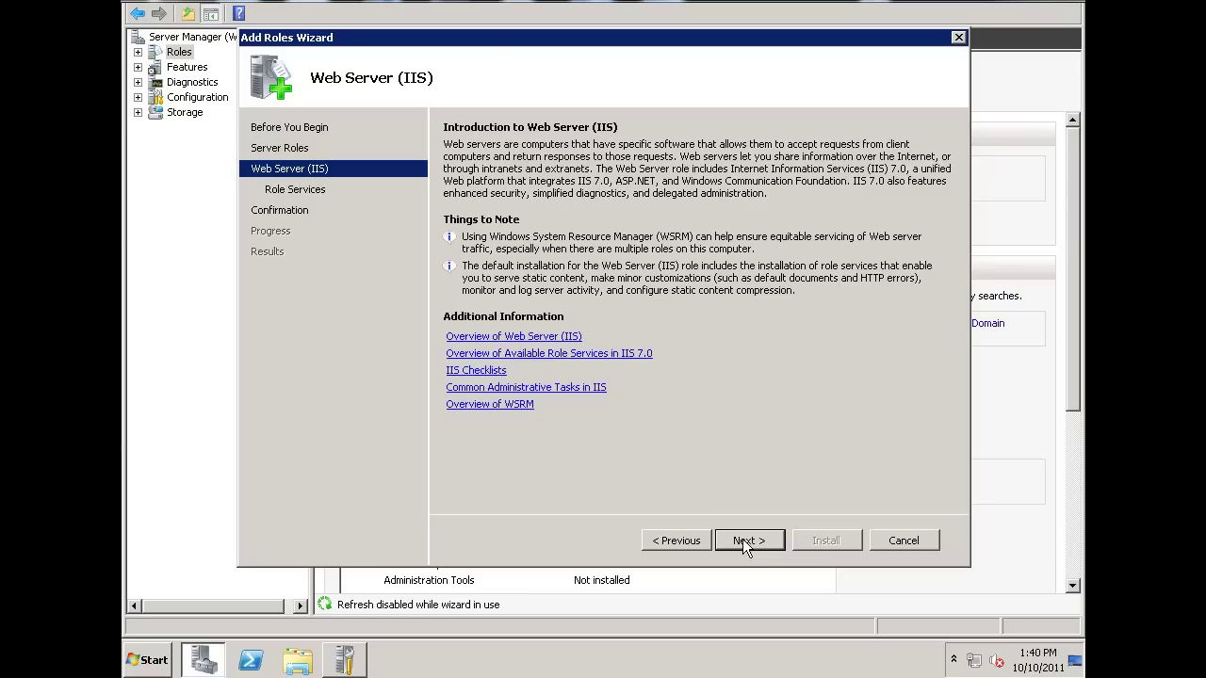
{"action": "left_click", "coordinate": [743, 541]}
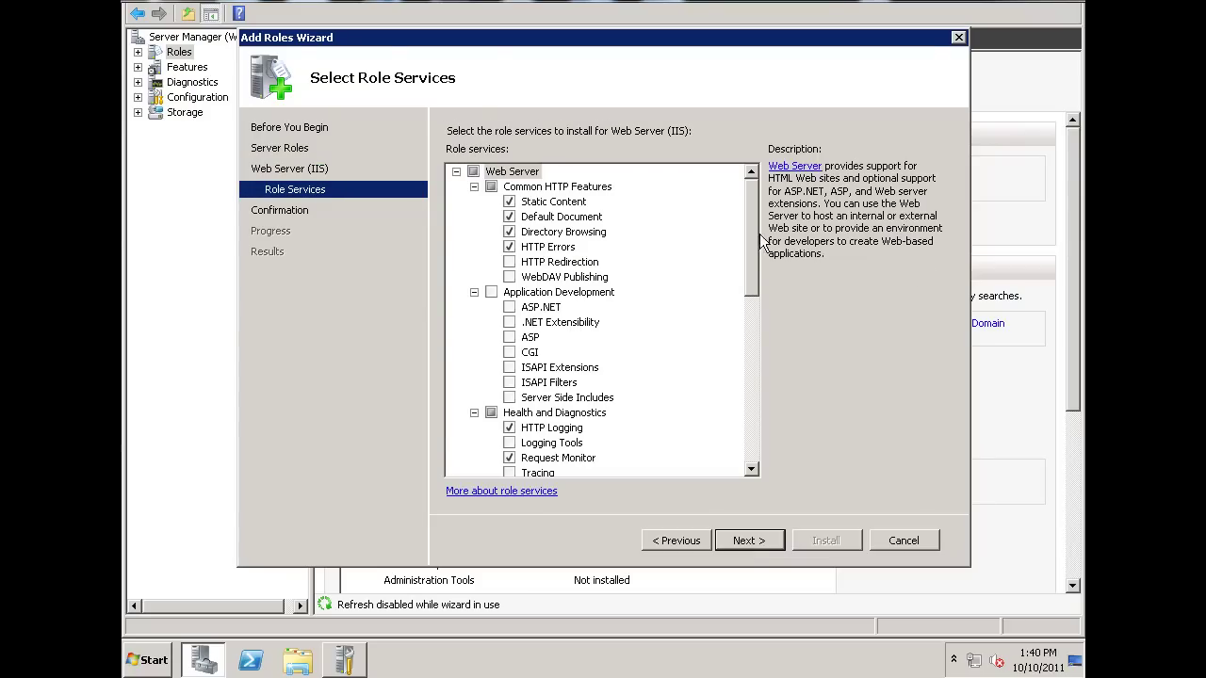
Tick Application Development with all its services, then toggle the Security role services group.
{"action": "mouse_move", "coordinate": [755, 243]}
{"action": "left_mouse_down"}
{"action": "mouse_move", "coordinate": [751, 300]}
{"action": "mouse_move", "coordinate": [759, 247]}
{"action": "left_mouse_up"}
{"action": "left_click", "coordinate": [491, 293]}
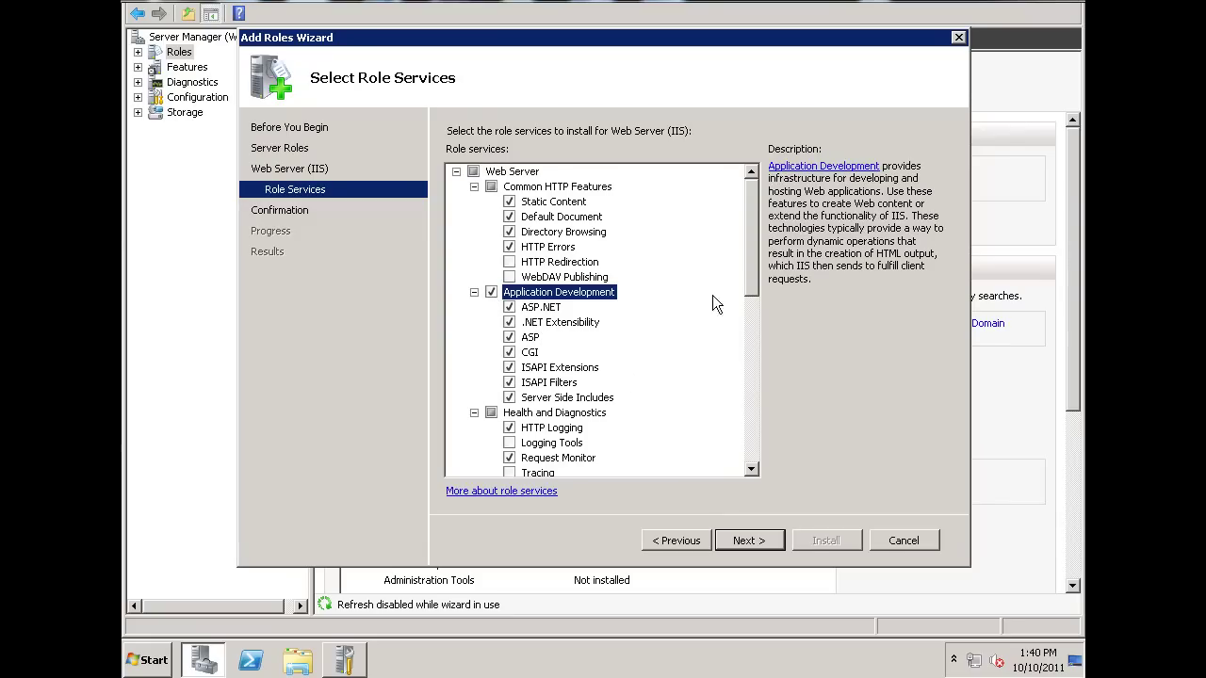
{"action": "left_click_drag", "start_coordinate": [749, 262], "coordinate": [748, 372]}
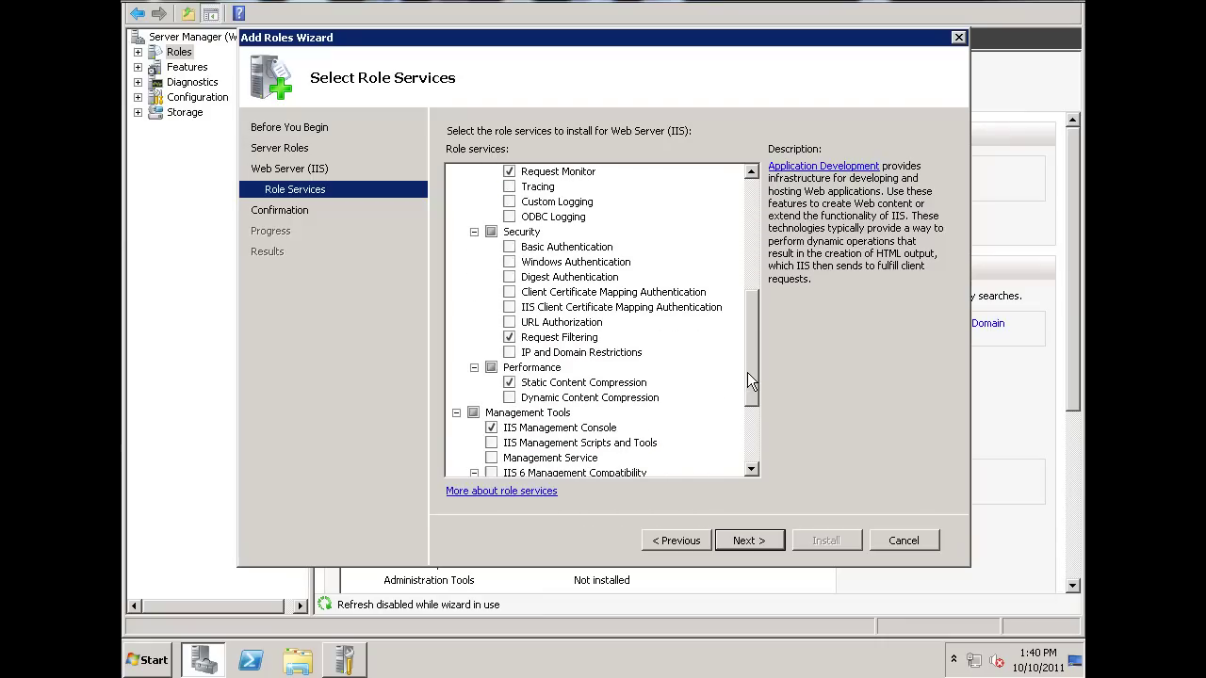
{"action": "left_click", "coordinate": [490, 233]}
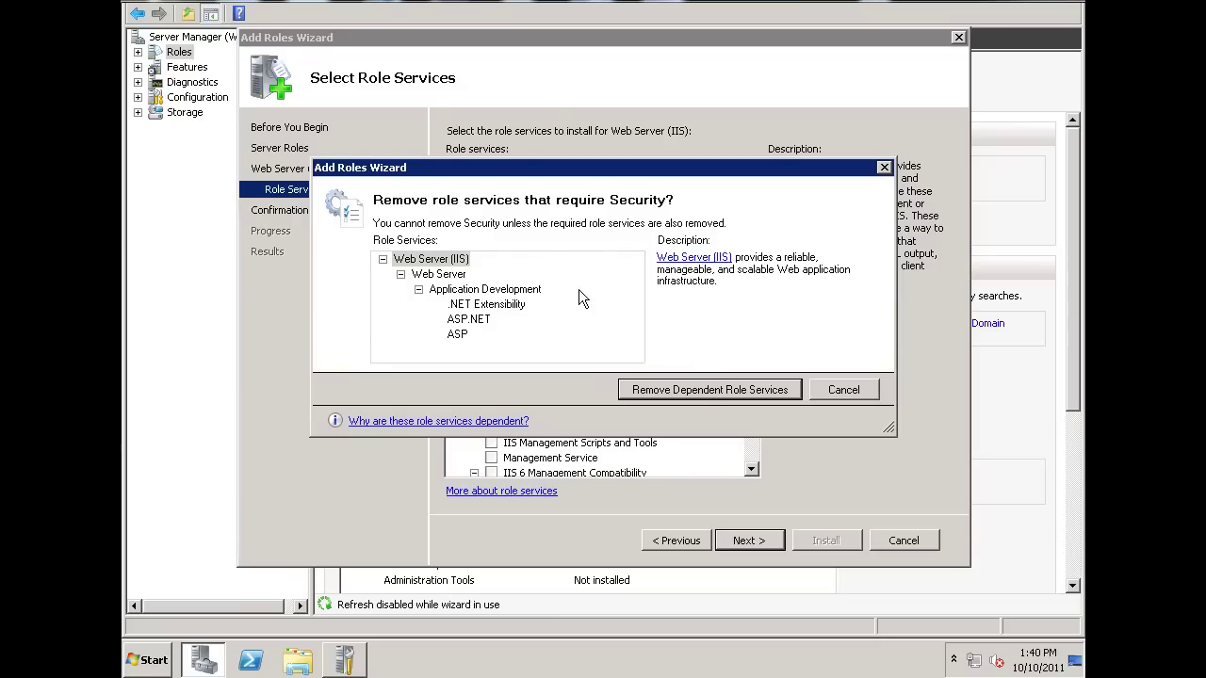
Dismiss the Security removal prompt twice so the Security group stays selected.
{"action": "left_click", "coordinate": [848, 390]}
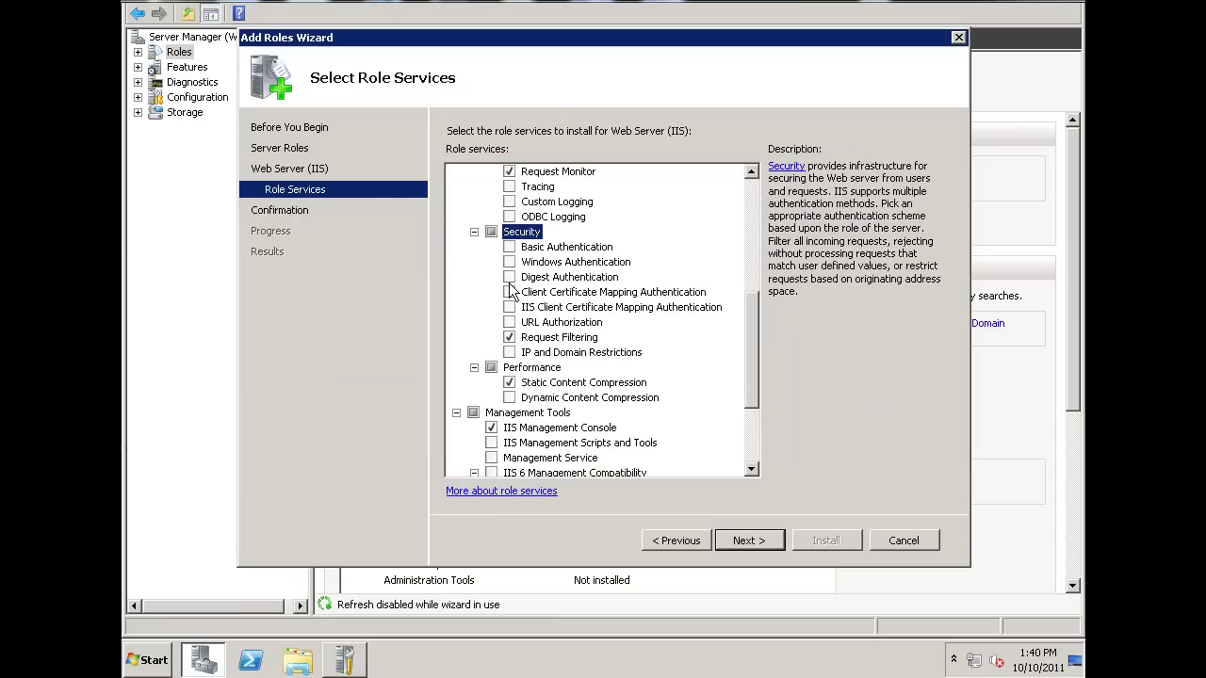
{"action": "left_click", "coordinate": [496, 242]}
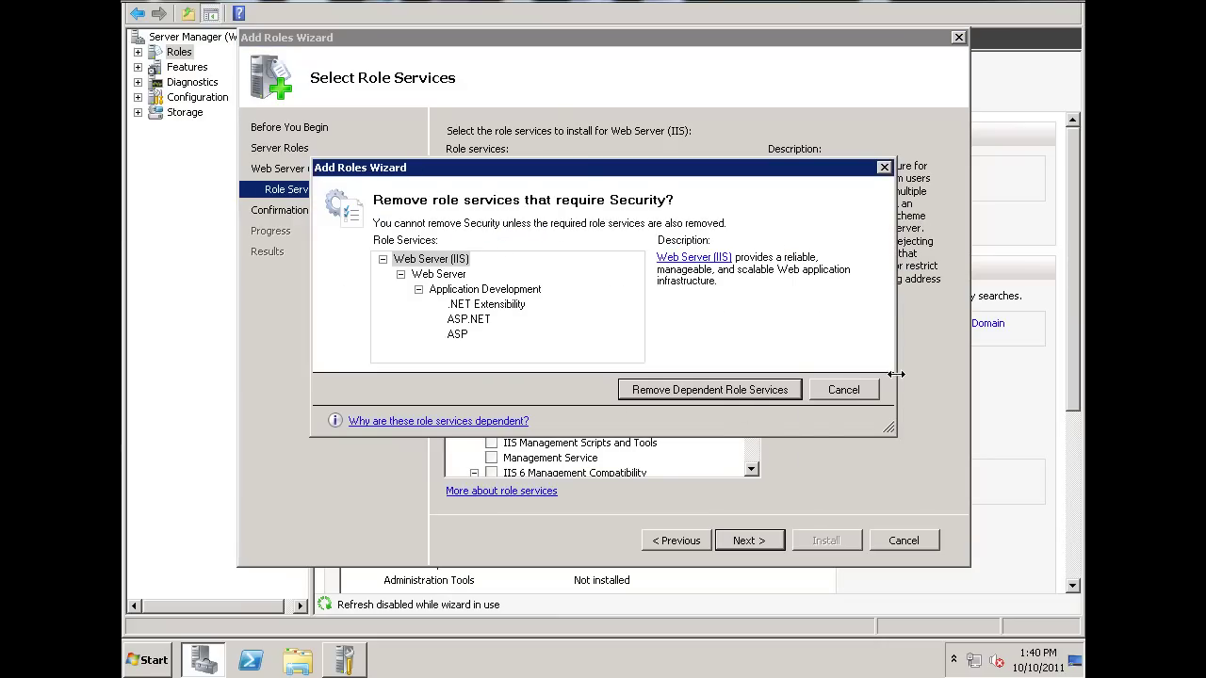
{"action": "left_click", "coordinate": [845, 389]}
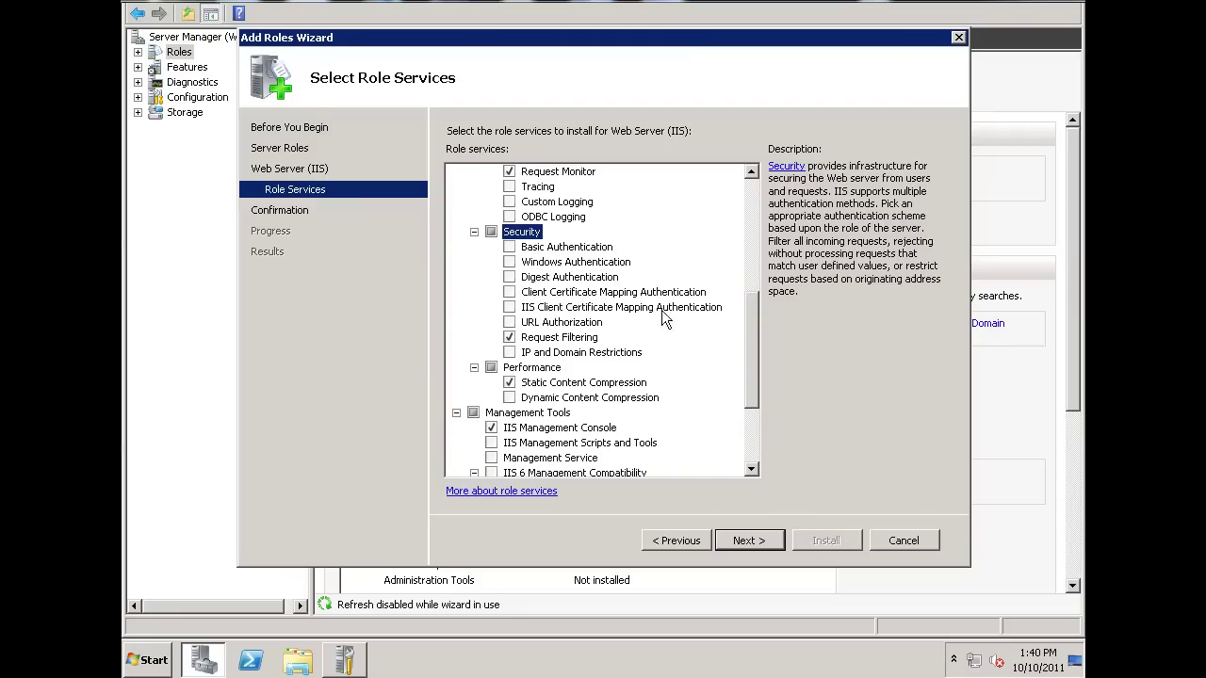
Tick Basic, Windows, Digest, both certificate mapping authentications, URL Authorization, and IP and Domain Restrictions.
{"action": "left_click", "coordinate": [510, 246]}
{"action": "left_click", "coordinate": [510, 261]}
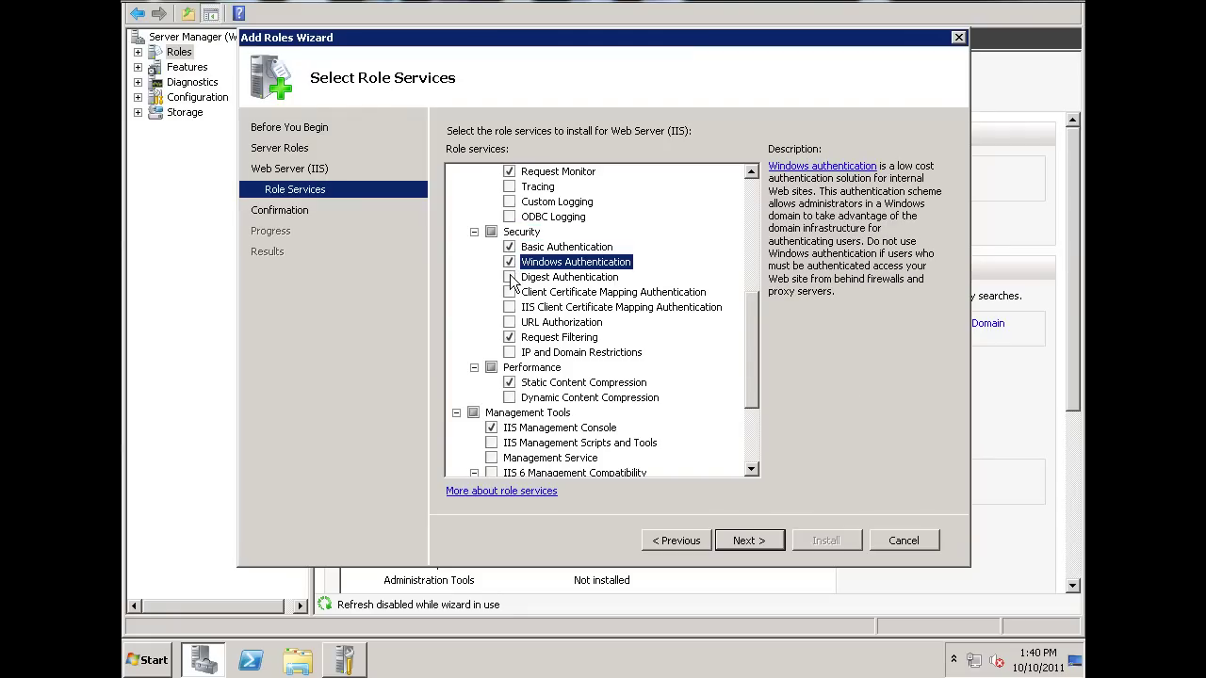
{"action": "left_click", "coordinate": [510, 278]}
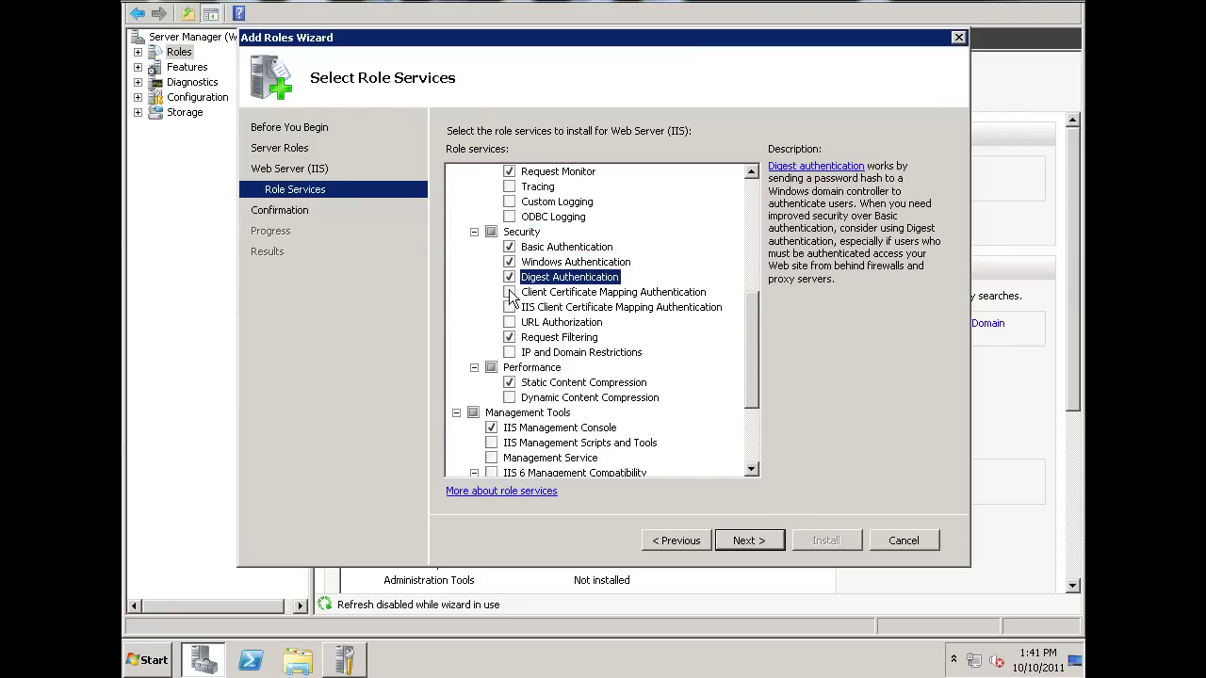
{"action": "left_click", "coordinate": [510, 292]}
{"action": "left_click", "coordinate": [510, 307]}
{"action": "left_click", "coordinate": [510, 322]}
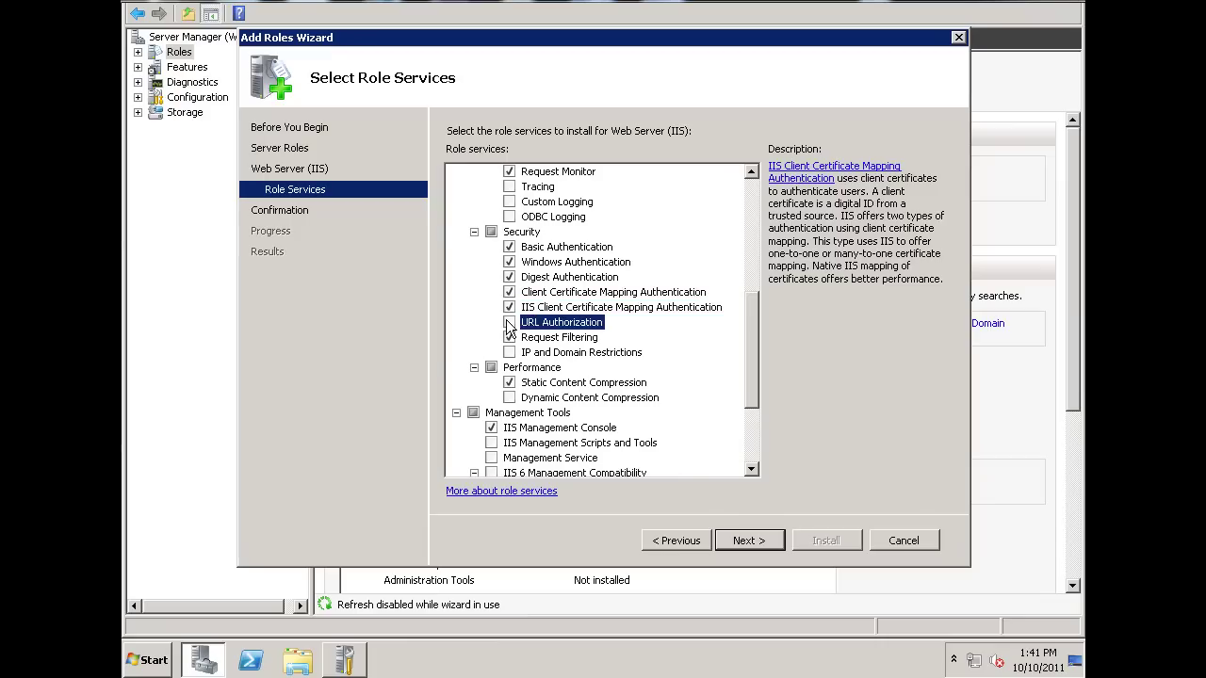
{"action": "left_click", "coordinate": [510, 353]}
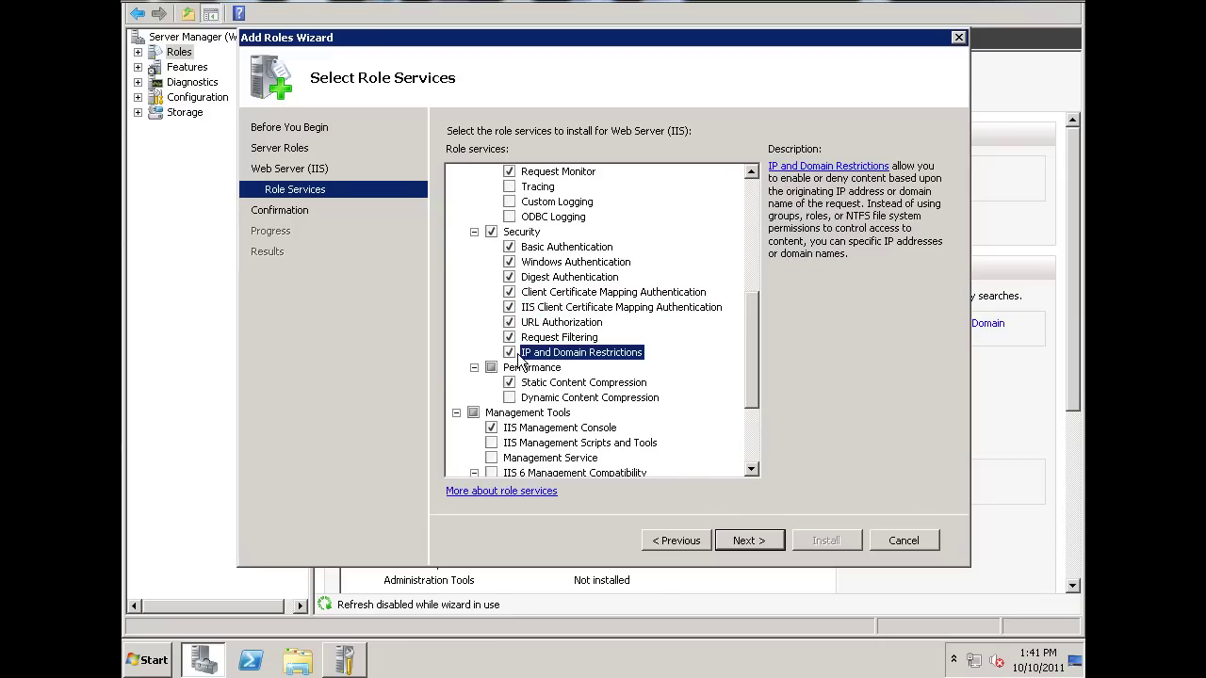
{"action": "left_click_drag", "start_coordinate": [753, 303], "coordinate": [753, 360]}
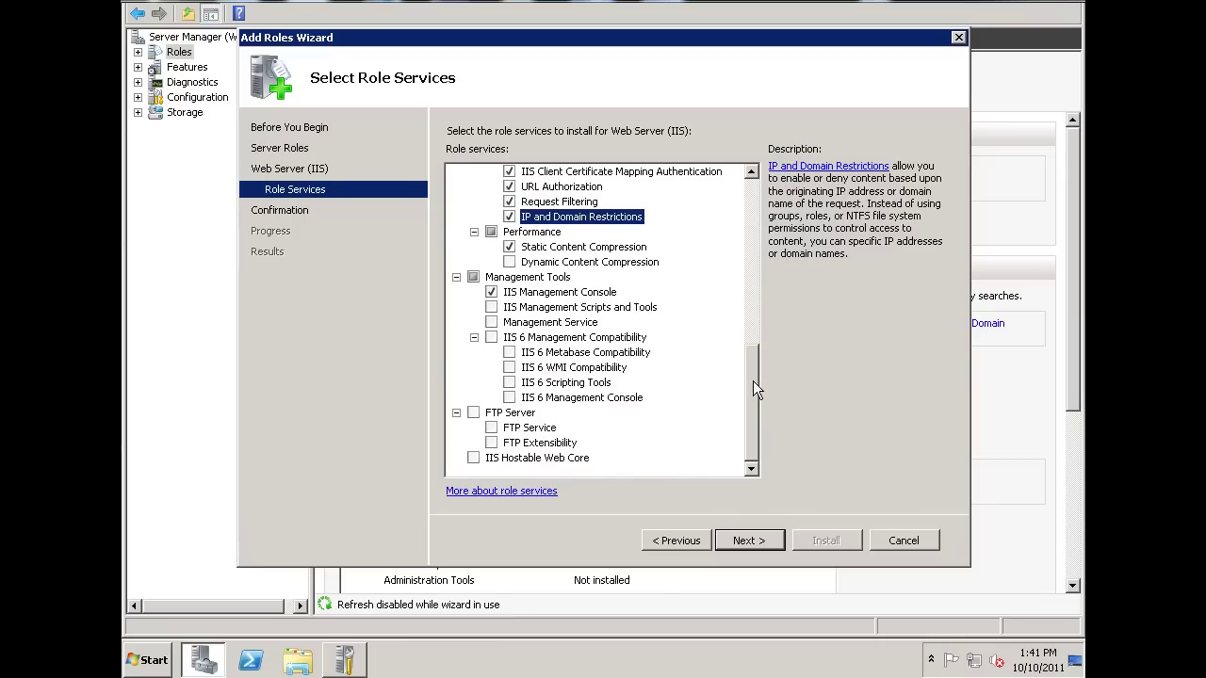
Select IIS 6 Management Compatibility, IIS Management Scripts and Tools, and IIS Management Service.
{"action": "left_click", "coordinate": [491, 337]}
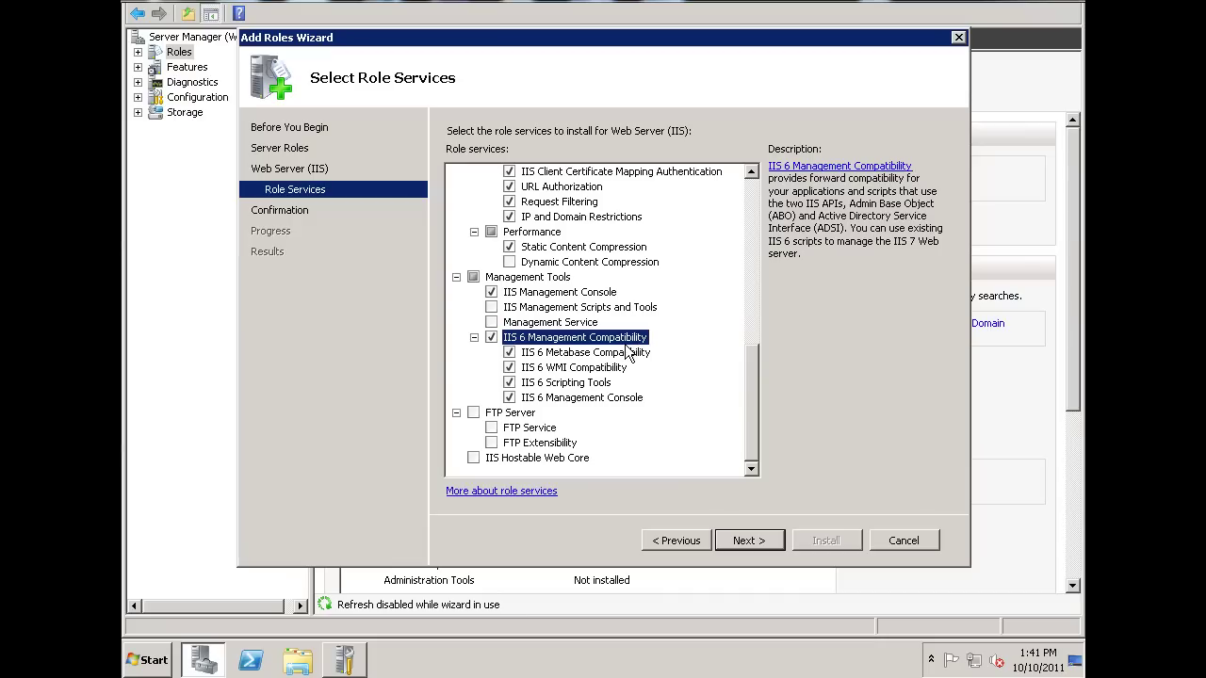
{"action": "left_click", "coordinate": [530, 459]}
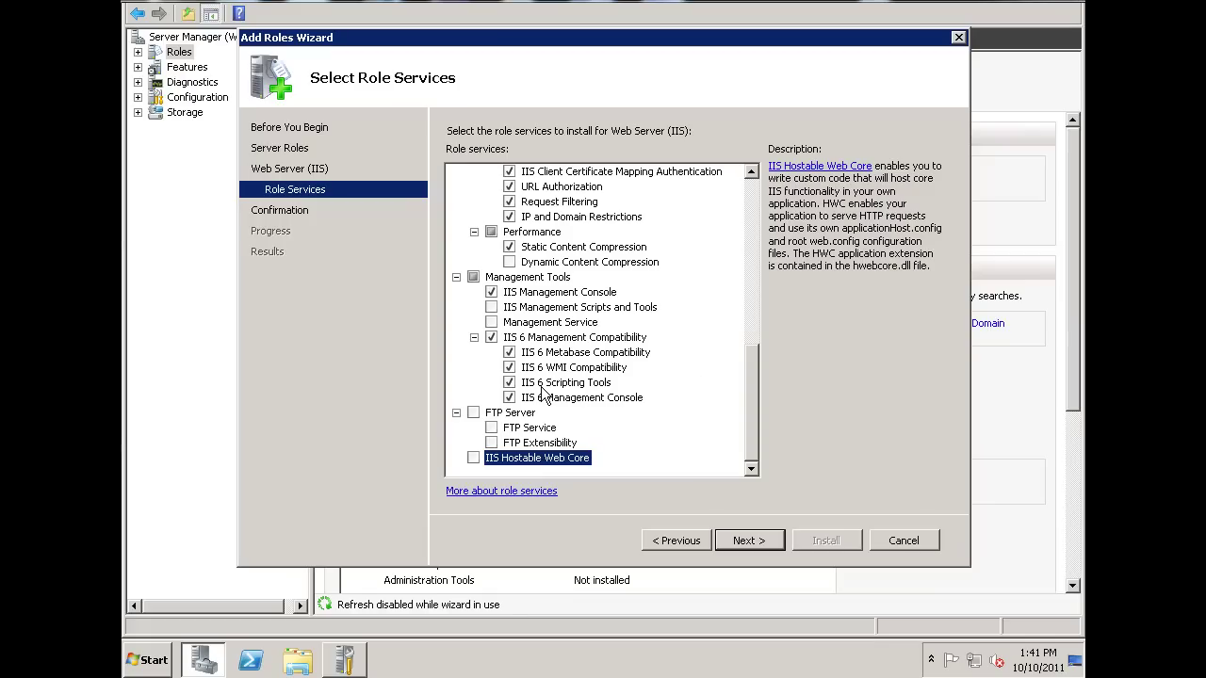
{"action": "left_click", "coordinate": [490, 307]}
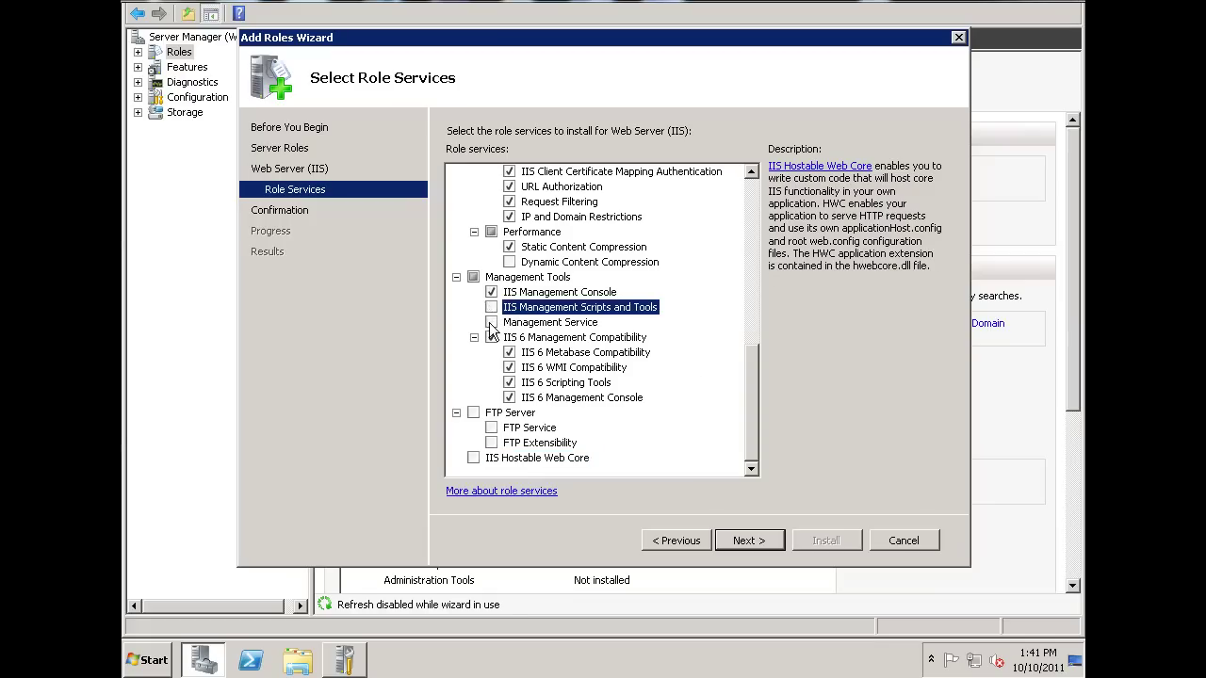
{"action": "left_click", "coordinate": [491, 322]}
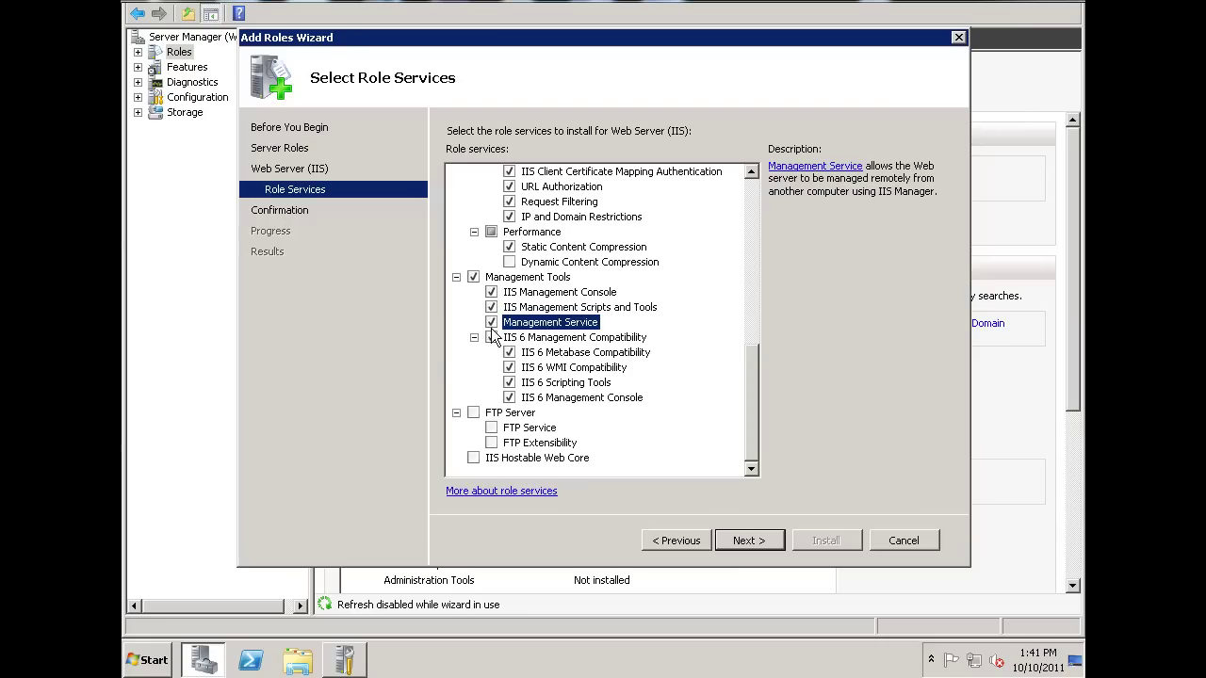
Confirm the selected Web Server (IIS) role services and install them.
{"action": "left_click", "coordinate": [749, 541]}
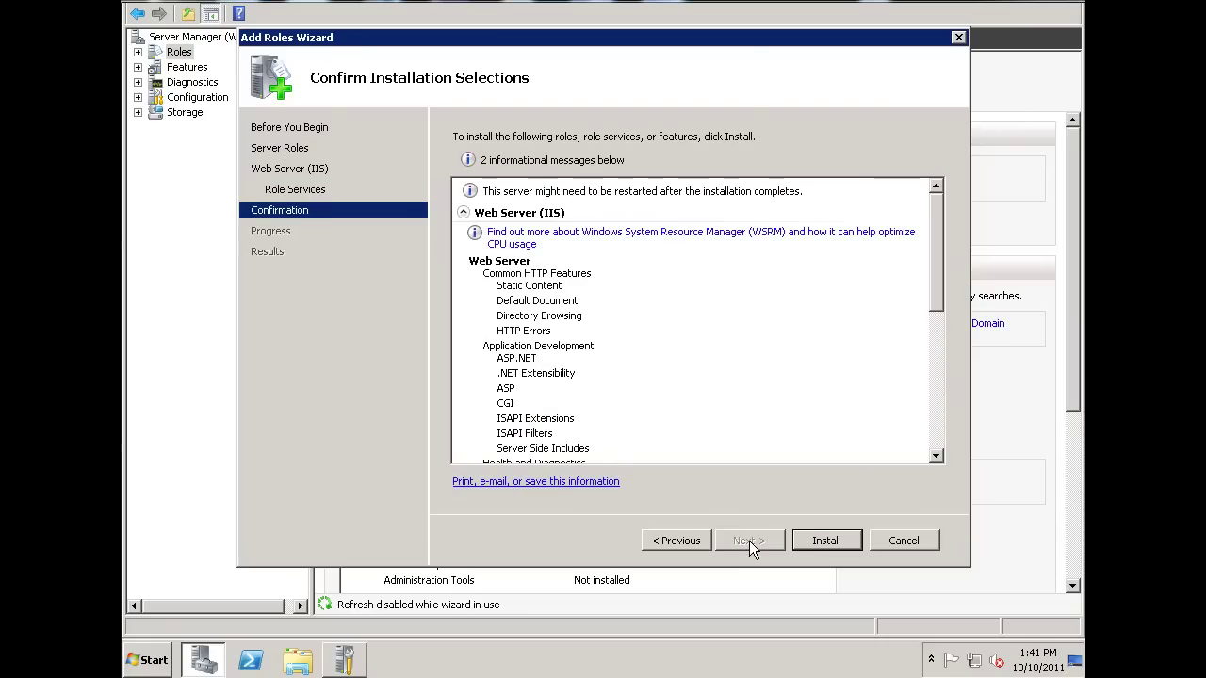
{"action": "left_click", "coordinate": [827, 542]}
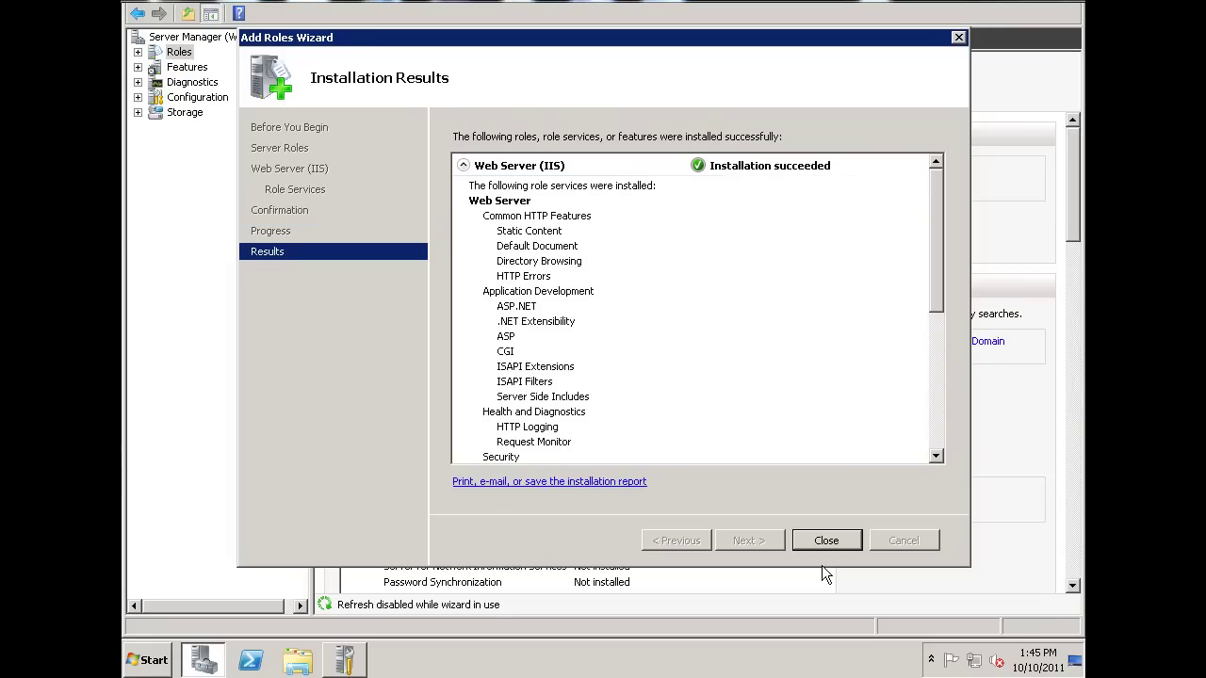
Close the Add Roles Wizard and review Server Manager's Roles page showing 3 of 17 installed.
{"action": "left_click", "coordinate": [827, 540]}
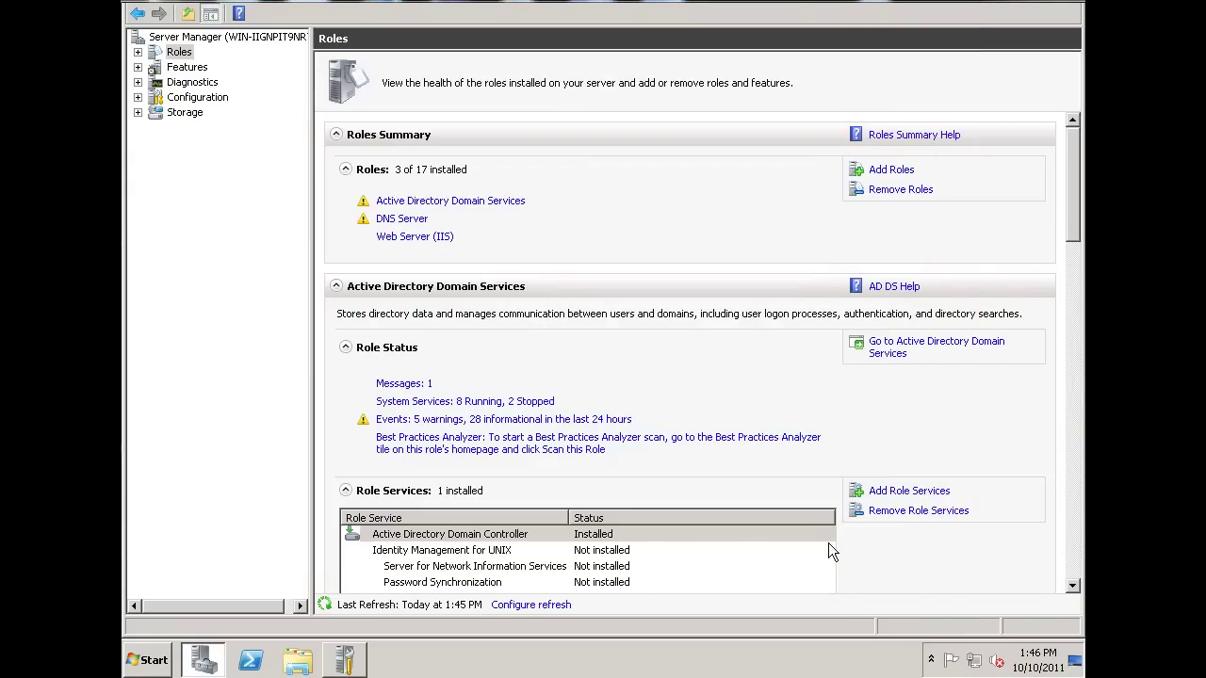
{"action": "mouse_move", "coordinate": [1073, 176]}
{"action": "left_mouse_down"}
{"action": "mouse_move", "coordinate": [1081, 515]}
{"action": "mouse_move", "coordinate": [1078, 165]}
{"action": "left_mouse_up"}
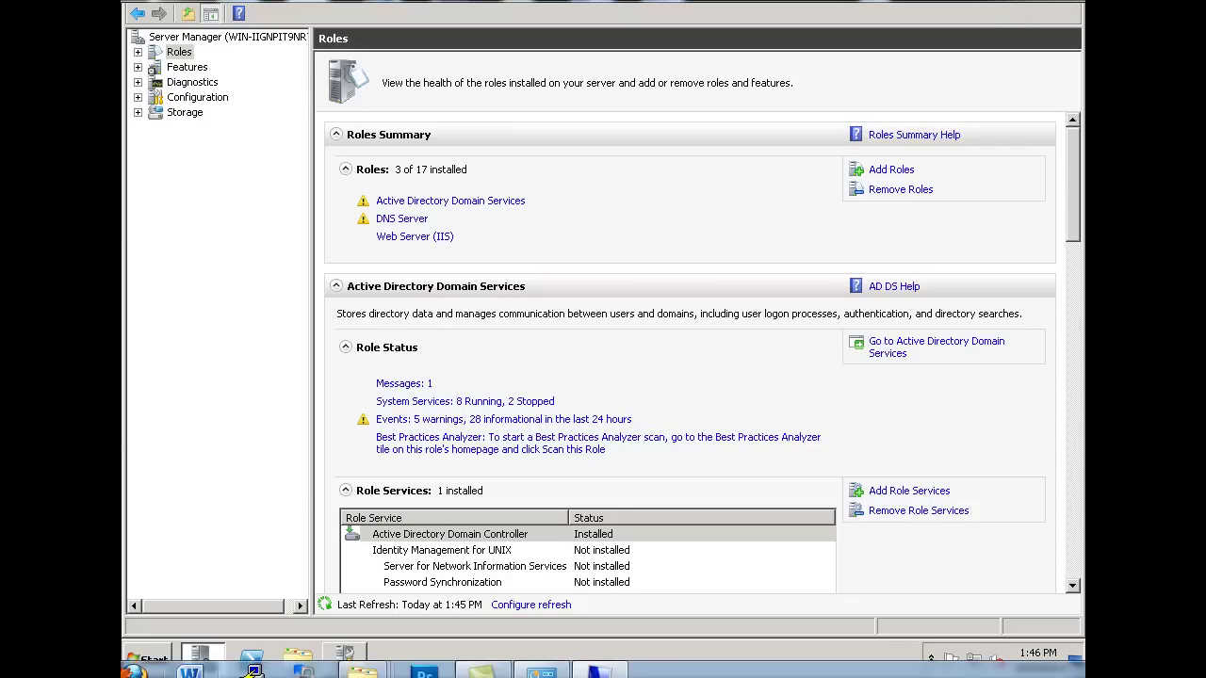
{"action": "mouse_move", "coordinate": [132, 671]}
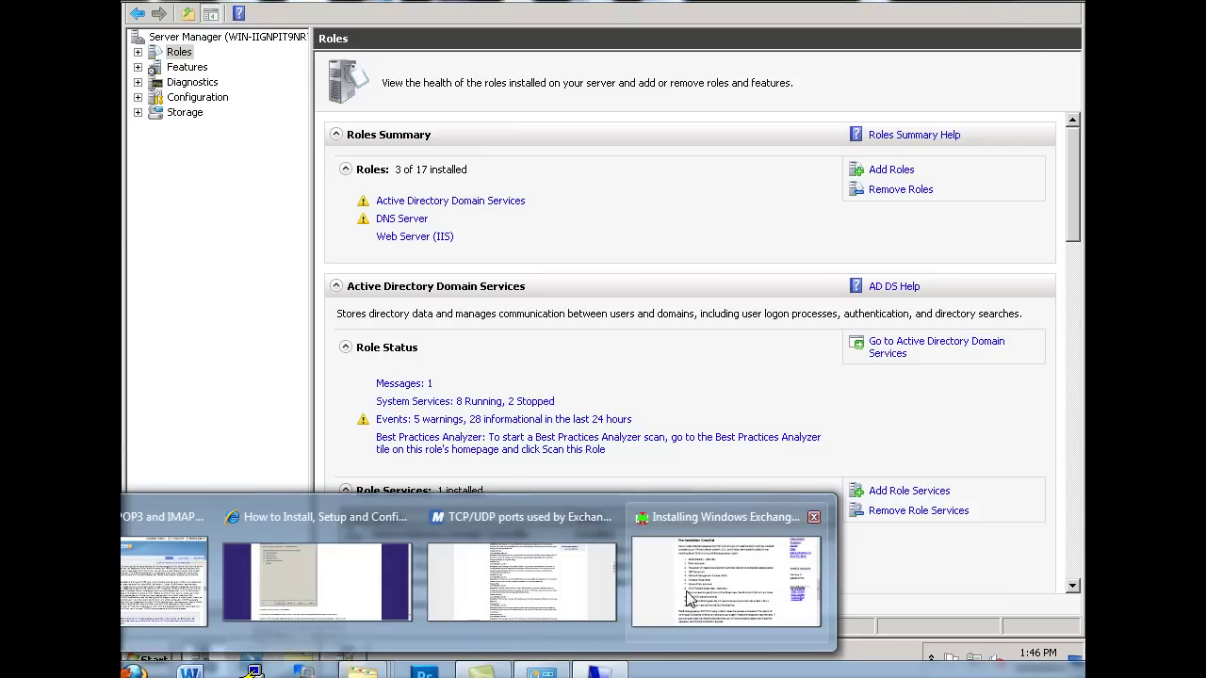
{"action": "left_click", "coordinate": [730, 527]}
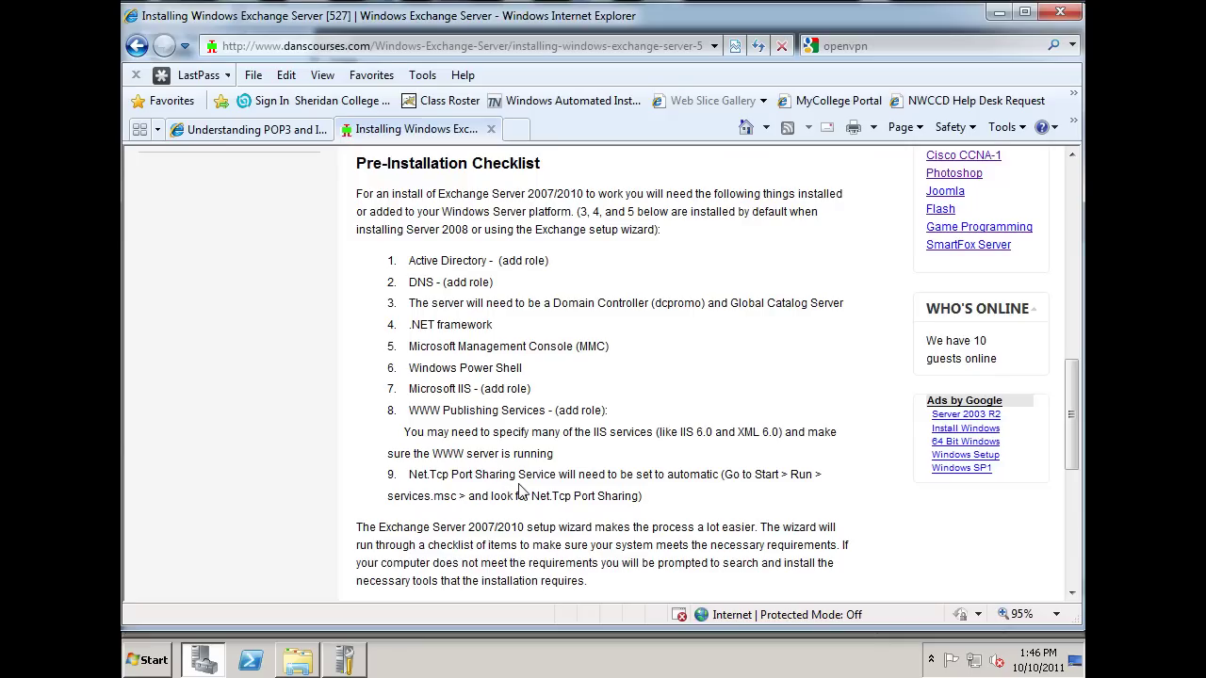
{"action": "left_click", "coordinate": [999, 12]}
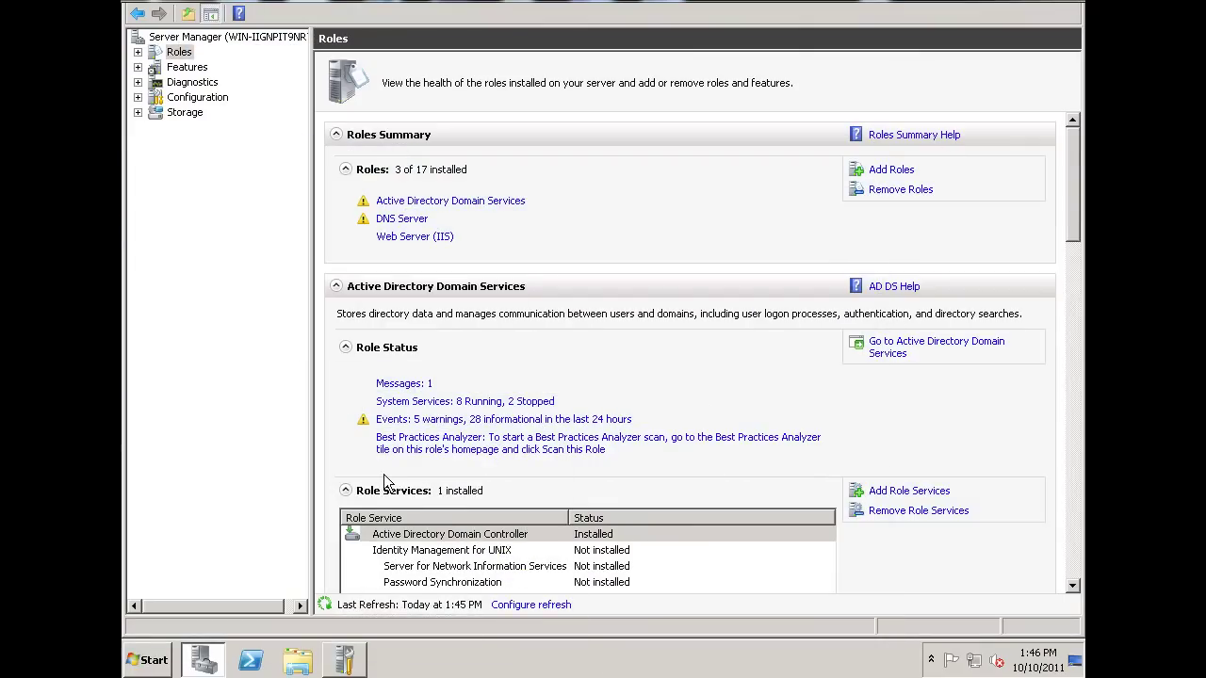
Launch the Services console via Start search 'services' and select Net.Tcp Port Sharing Service.
{"action": "left_click", "coordinate": [150, 661]}
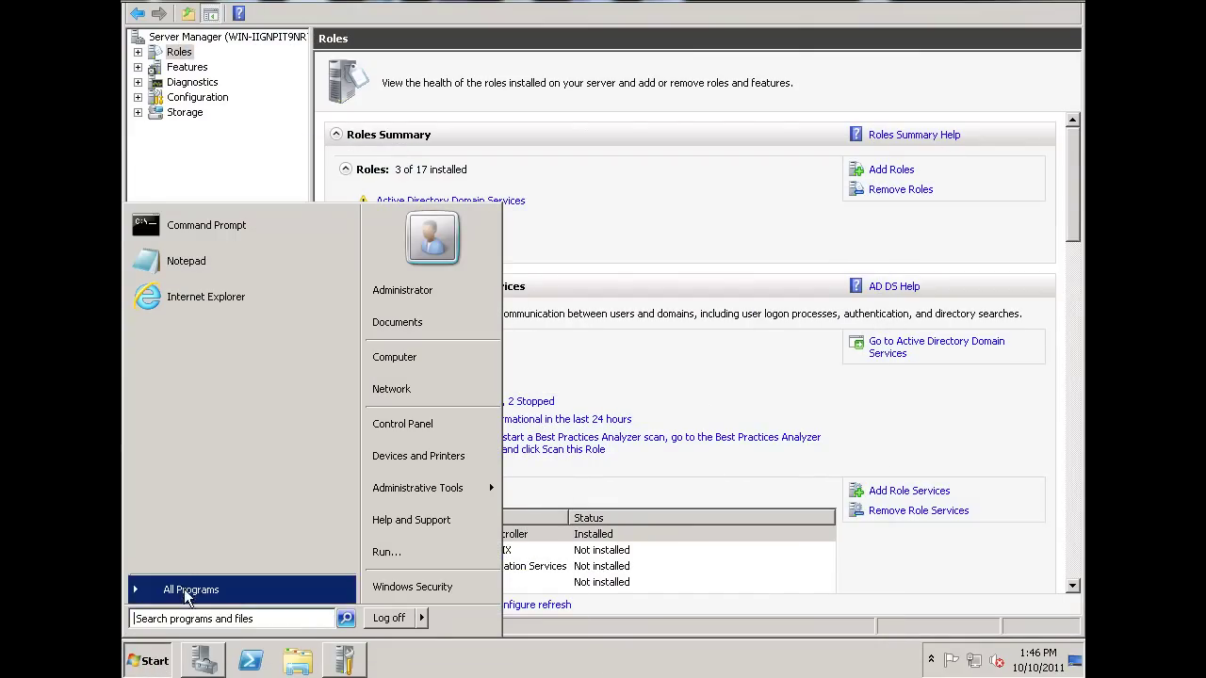
{"action": "left_click", "coordinate": [187, 617]}
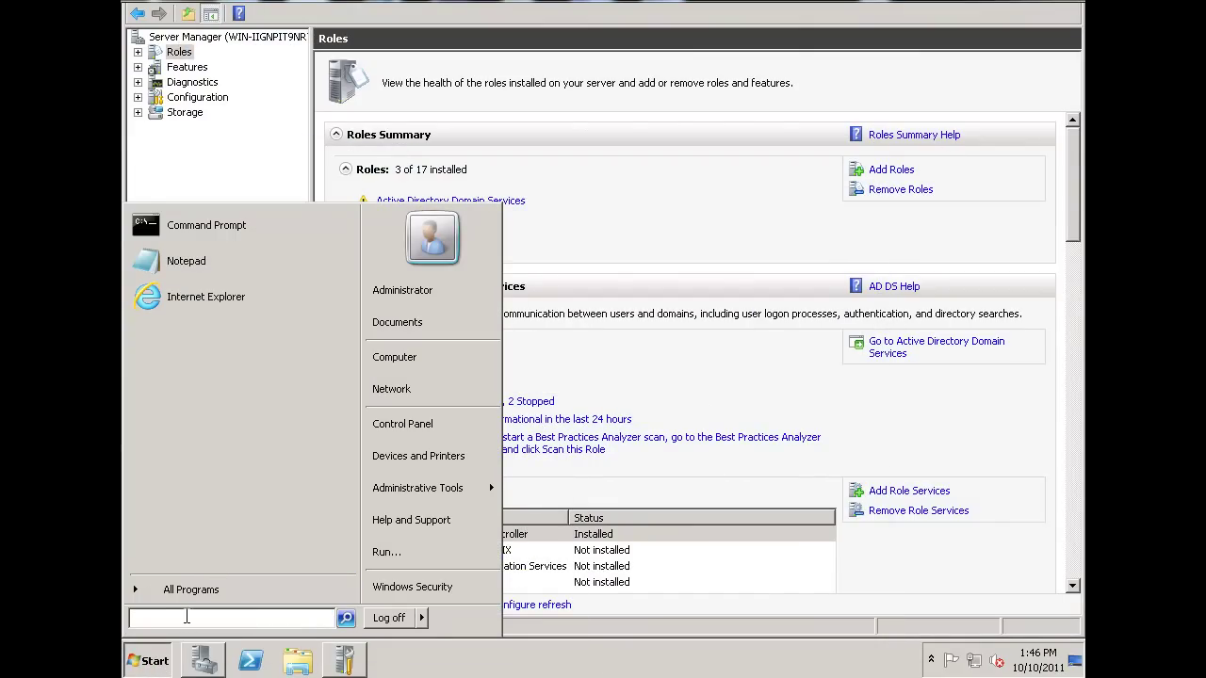
{"action": "type", "text": "services"}
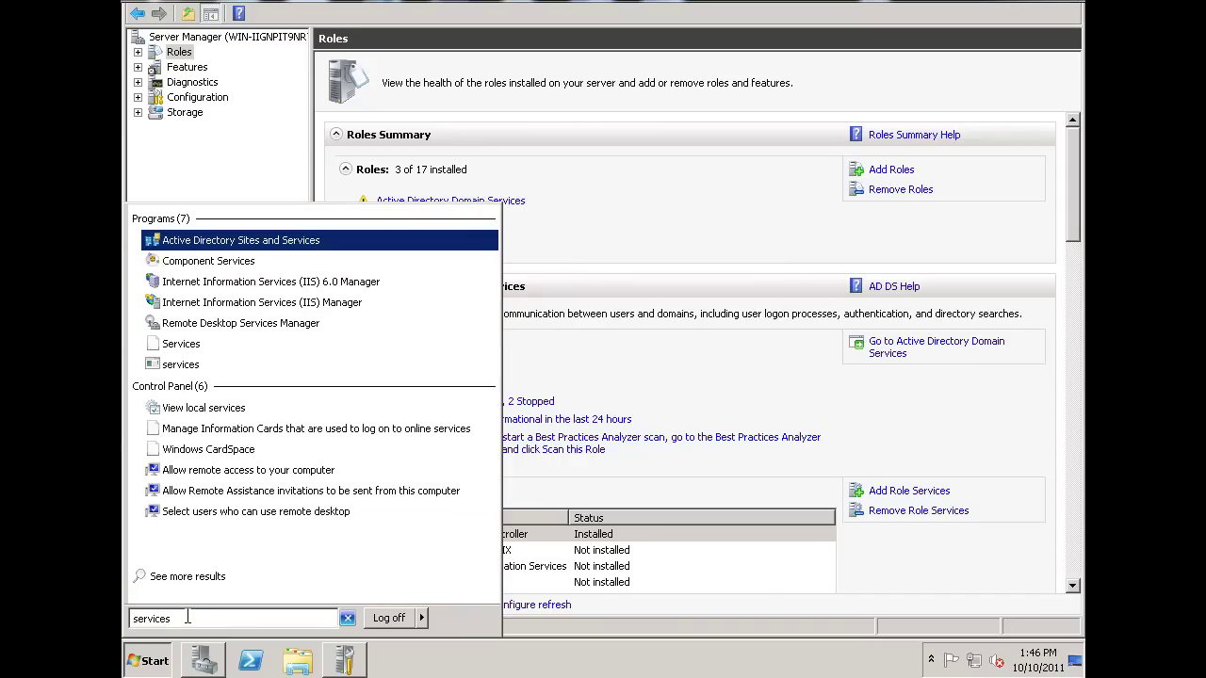
{"action": "left_click", "coordinate": [181, 345]}
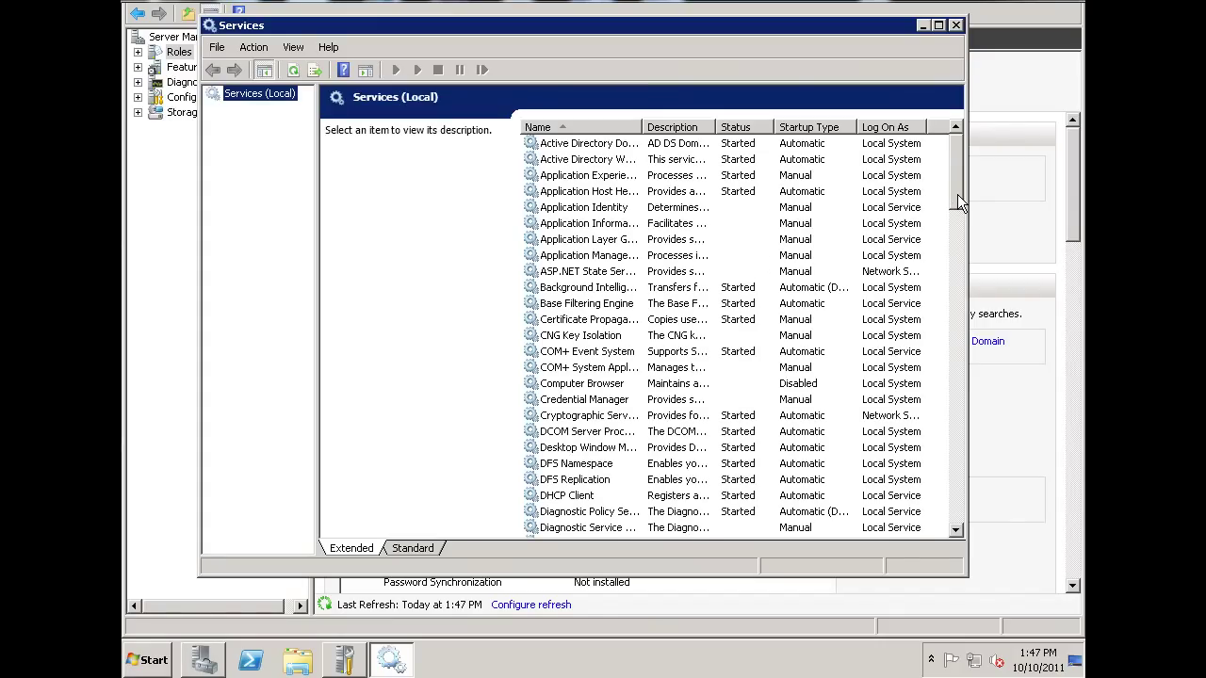
{"action": "left_click_drag", "start_coordinate": [958, 194], "coordinate": [962, 340]}
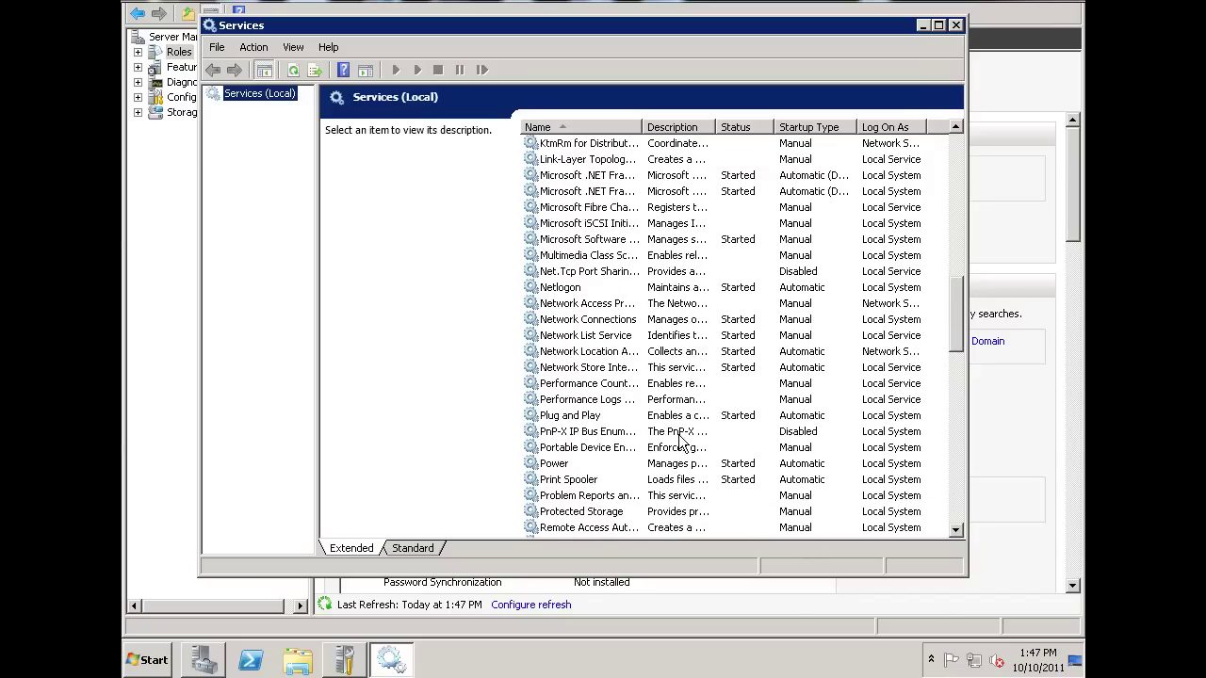
{"action": "left_click", "coordinate": [563, 278]}
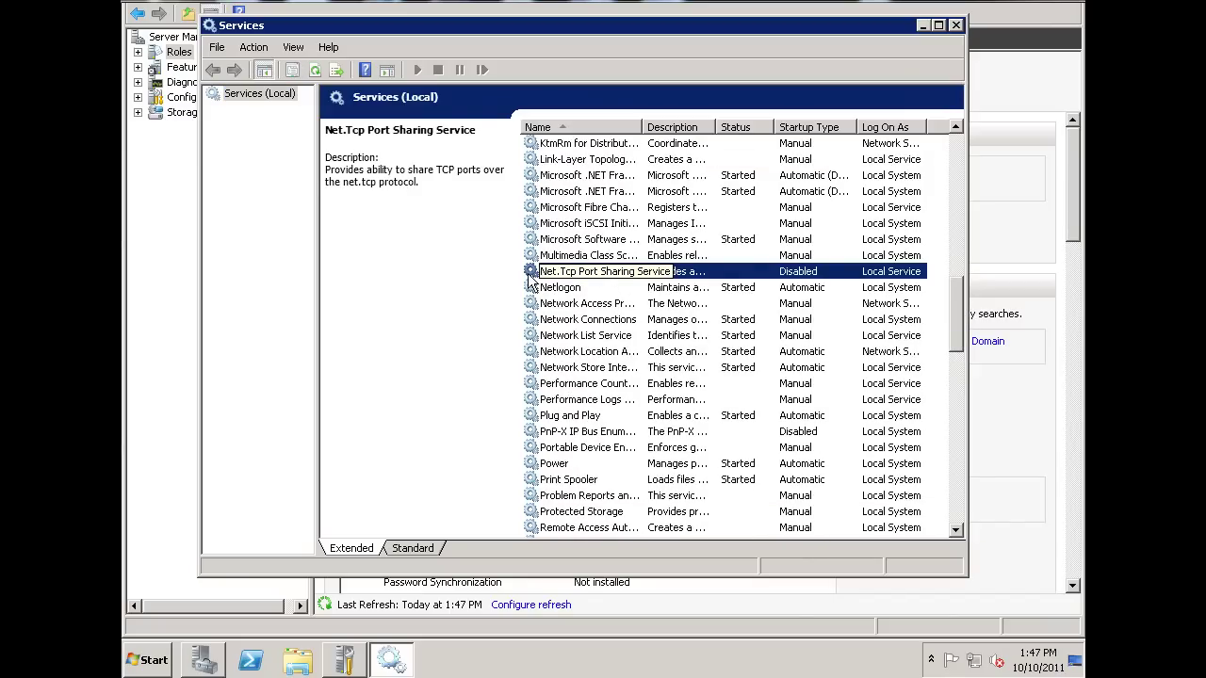
Set Net.Tcp Port Sharing Service to Automatic startup, start it, and close Services.
{"action": "double_click", "coordinate": [531, 273]}
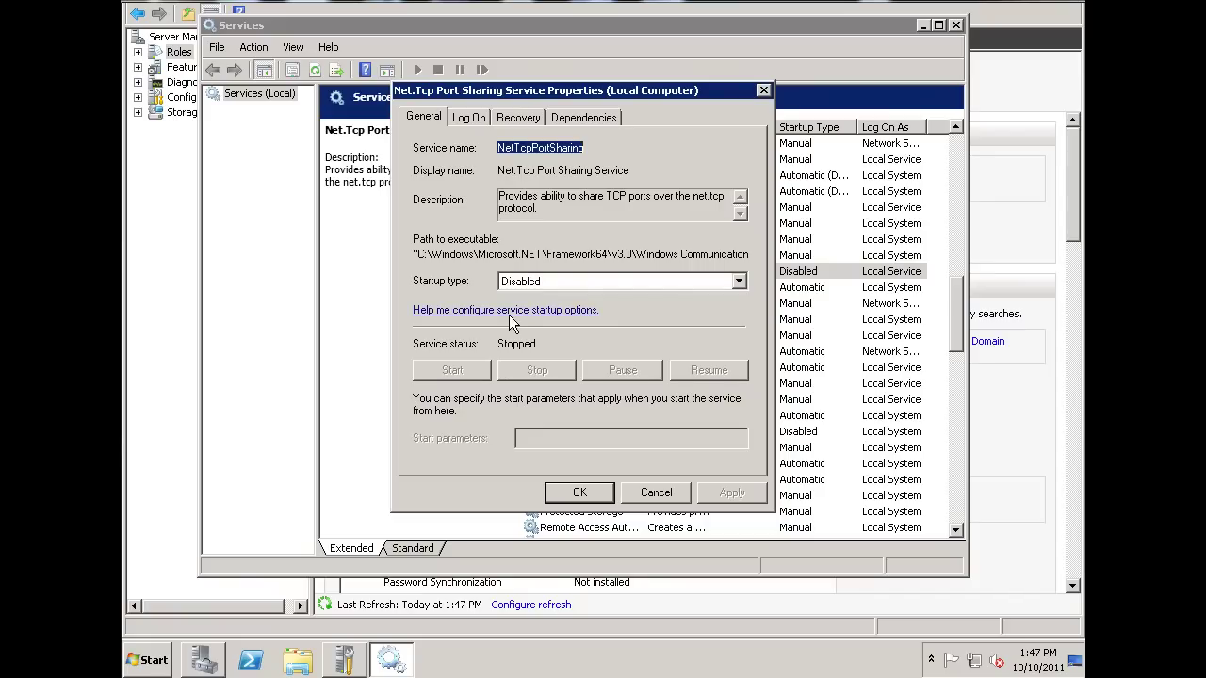
{"action": "left_click", "coordinate": [625, 282]}
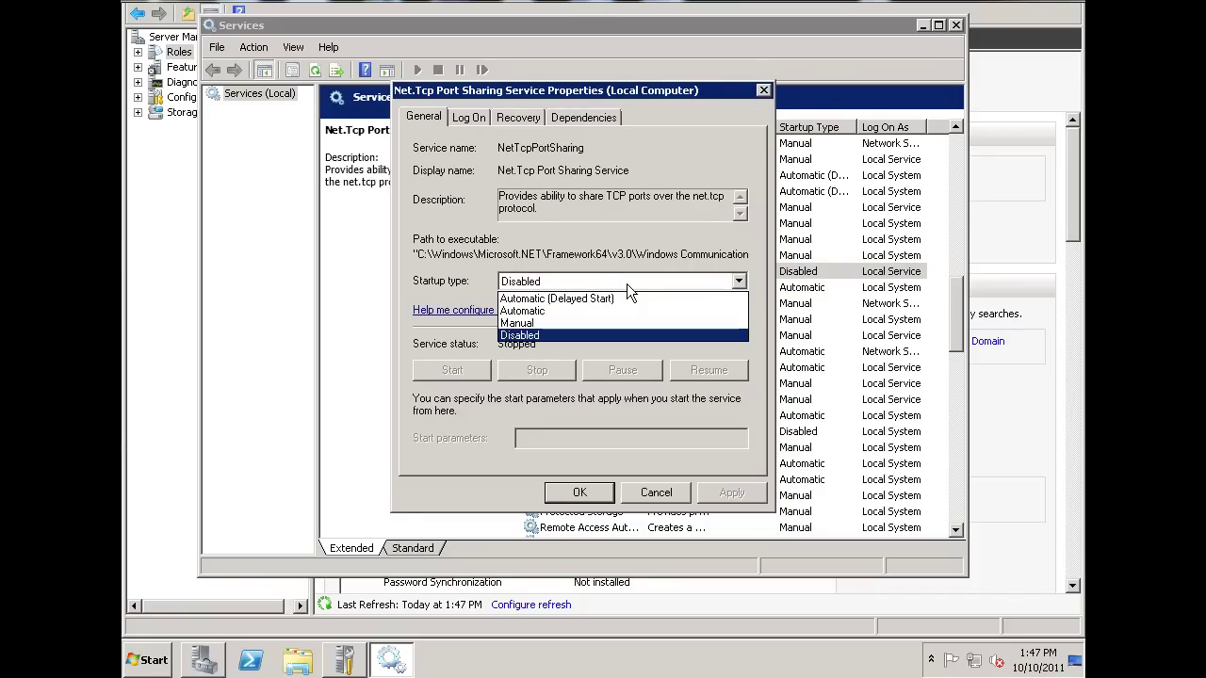
{"action": "left_click", "coordinate": [556, 311]}
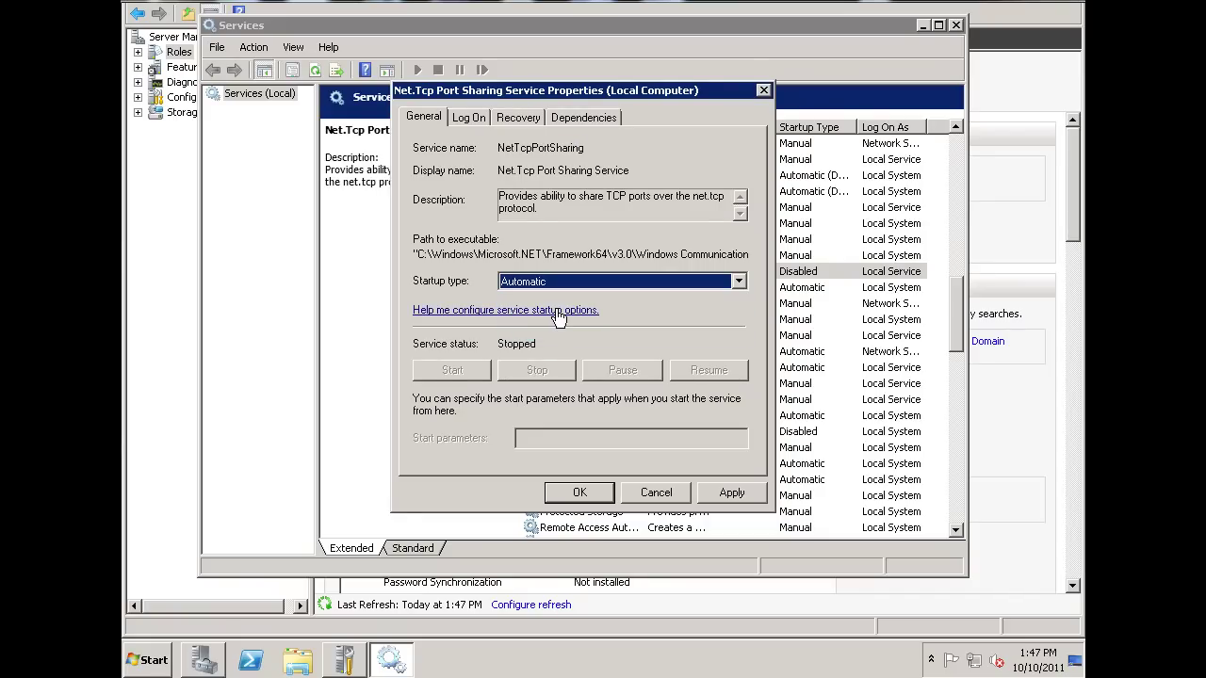
{"action": "left_click", "coordinate": [740, 492]}
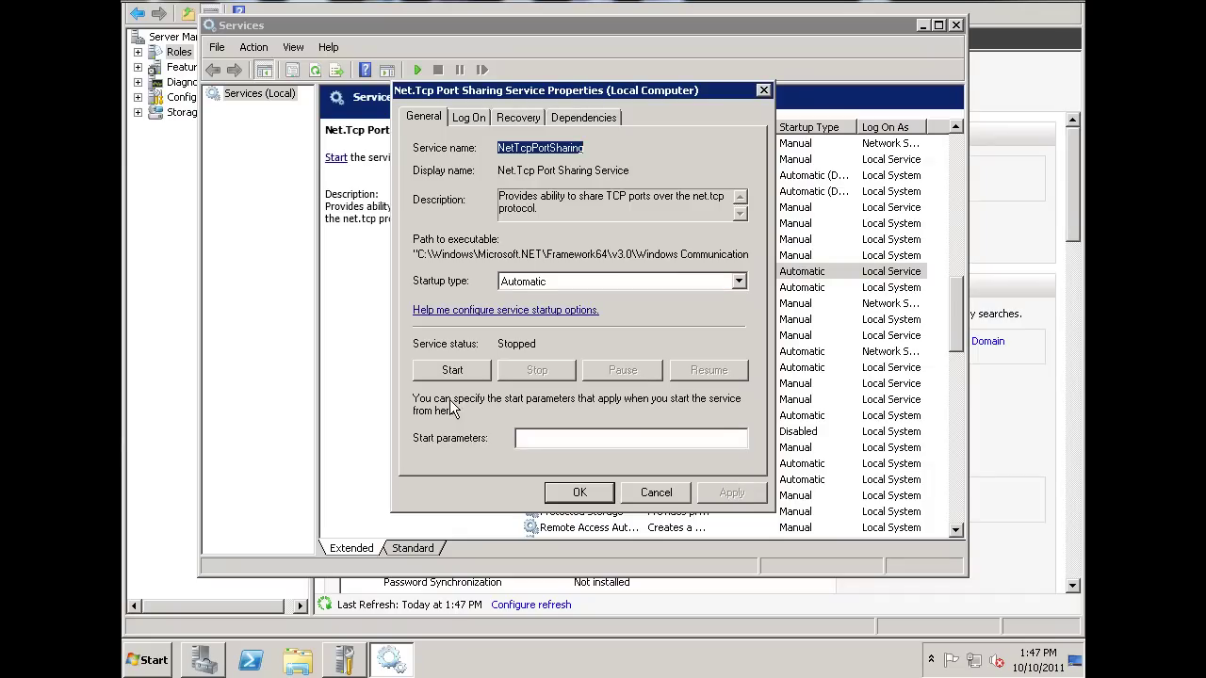
{"action": "left_click", "coordinate": [450, 370]}
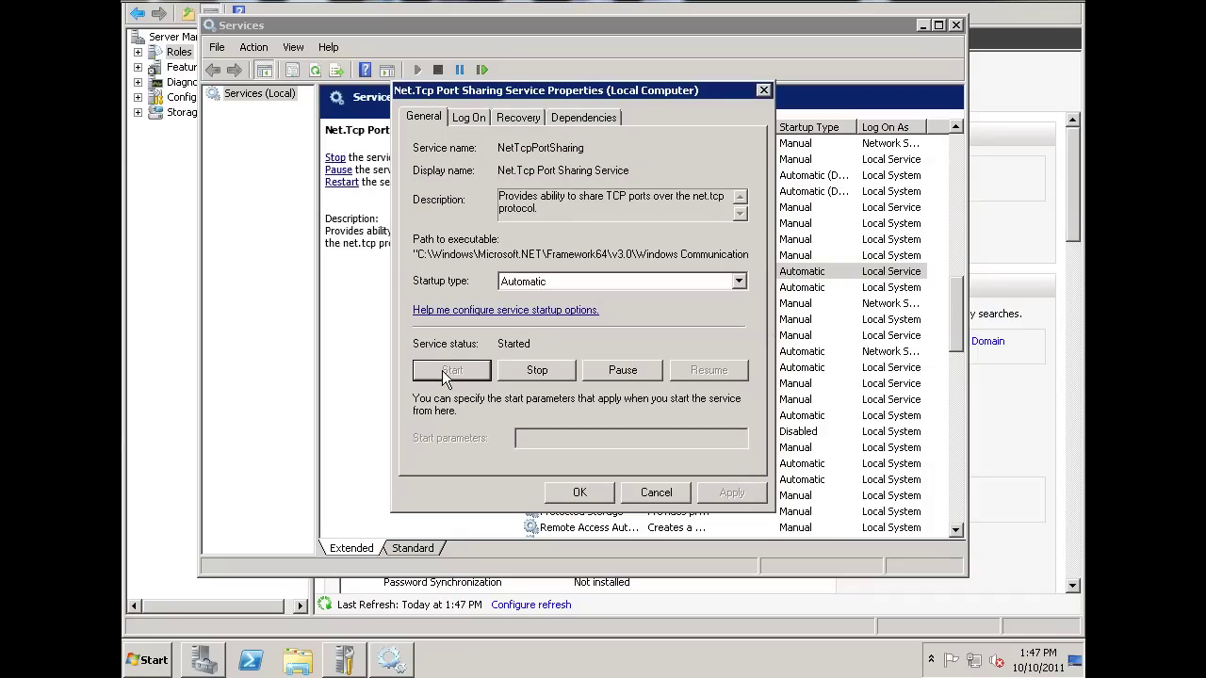
{"action": "left_click", "coordinate": [581, 493]}
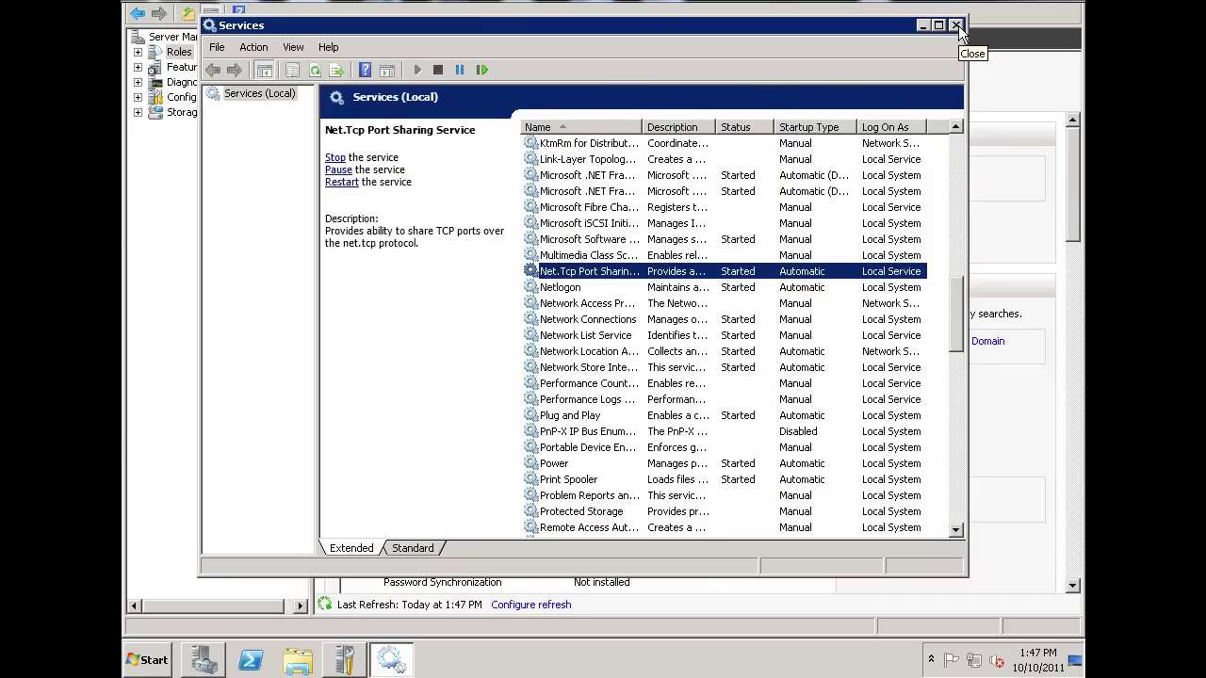
{"action": "left_click", "coordinate": [956, 25]}
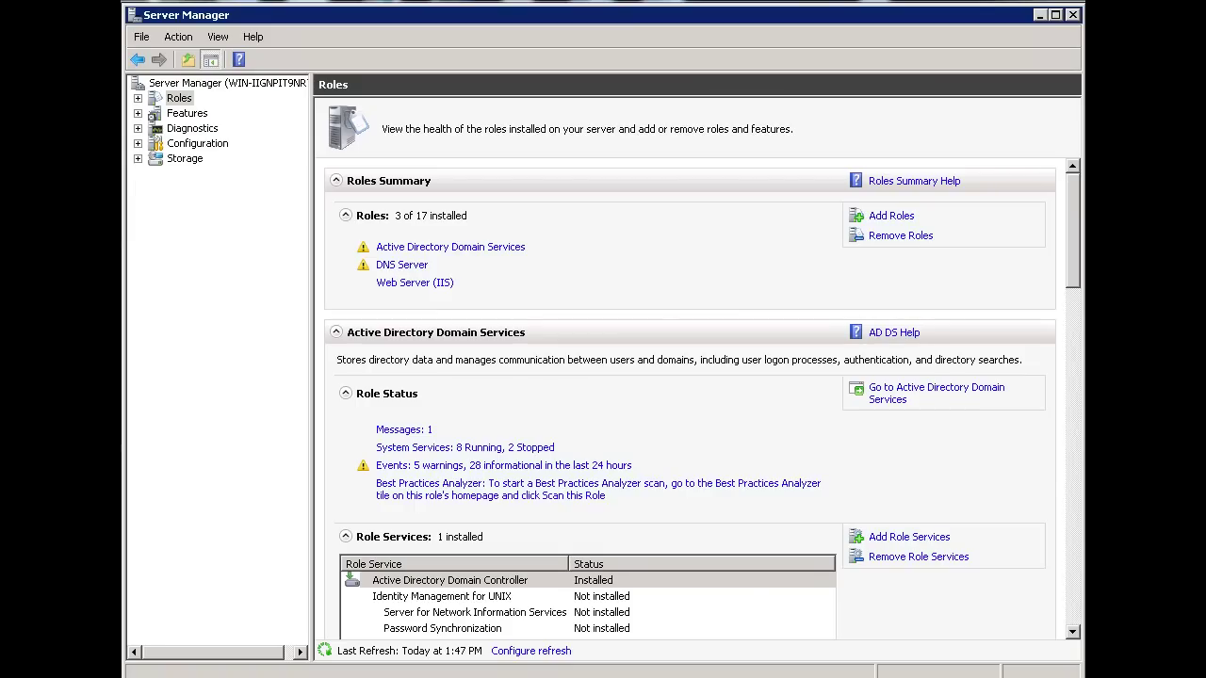